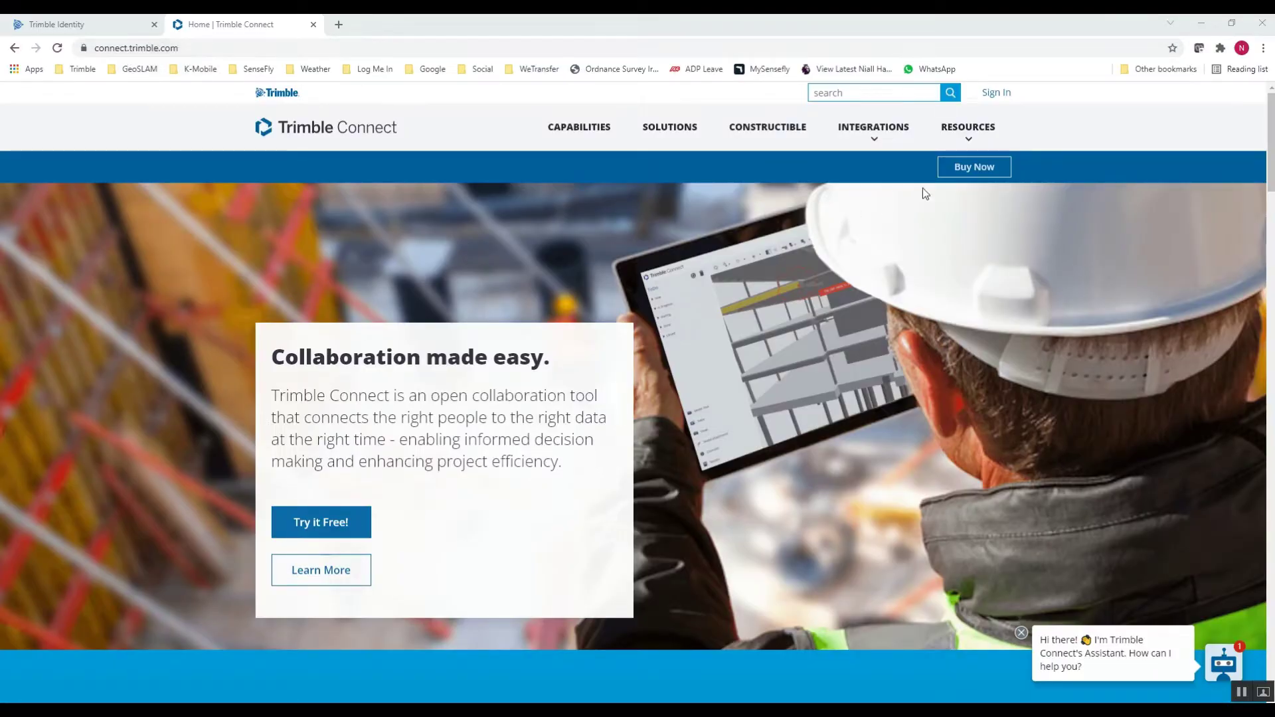
- Close the duplicate Trimble Connect sign-in tab, keeping a single one open
click(998, 94)
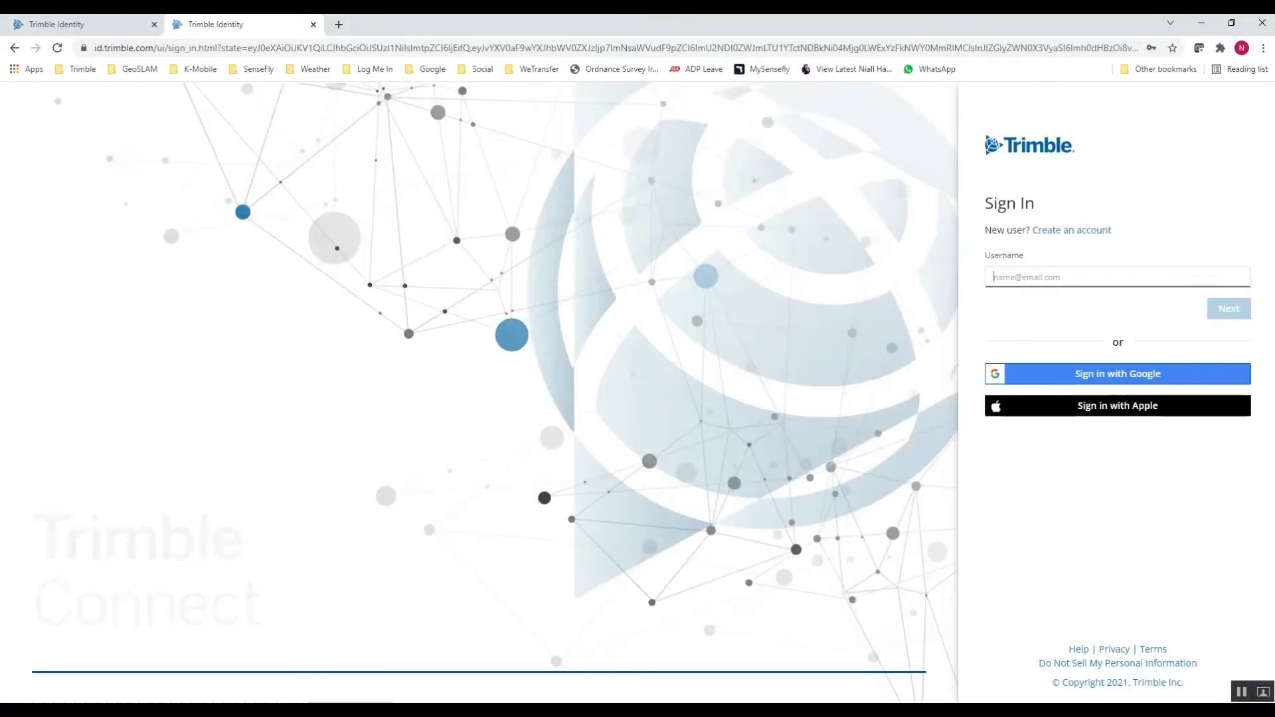
key(ctrl+shift+Tab)
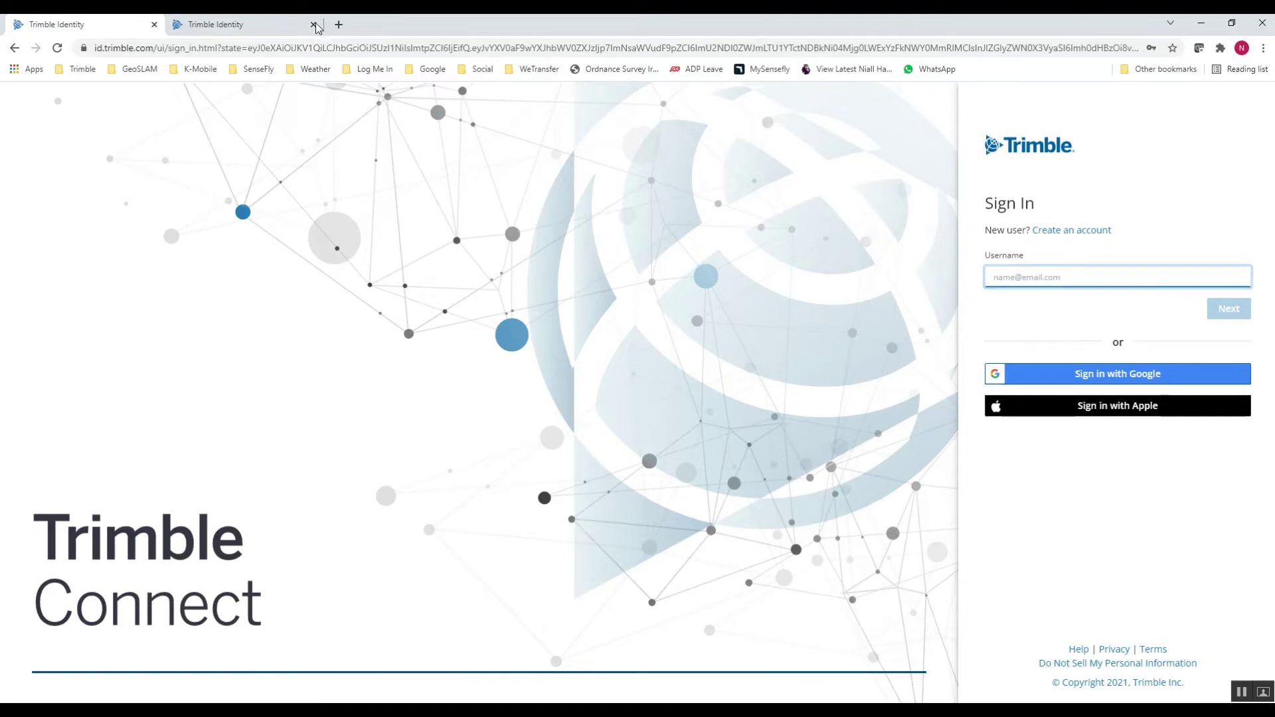
click(313, 24)
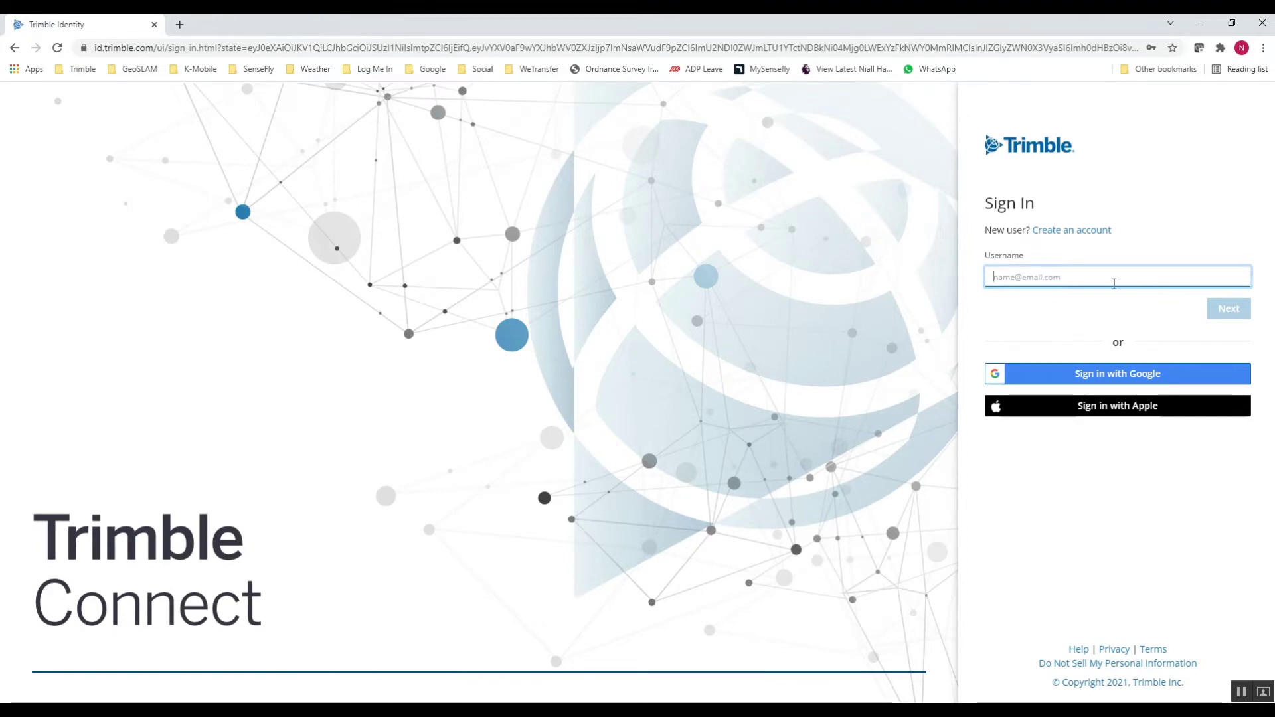
- Sign in with the saved account username and saved password
click(1078, 283)
click(1094, 324)
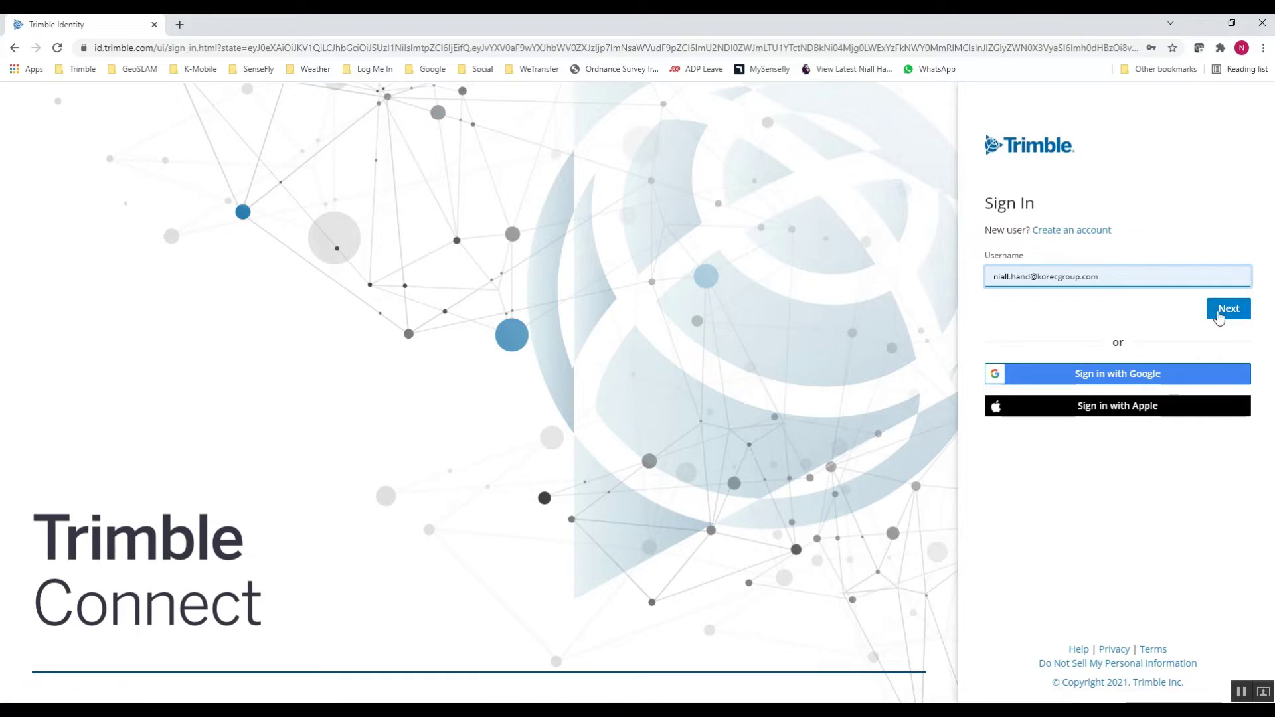
click(1229, 312)
click(1067, 278)
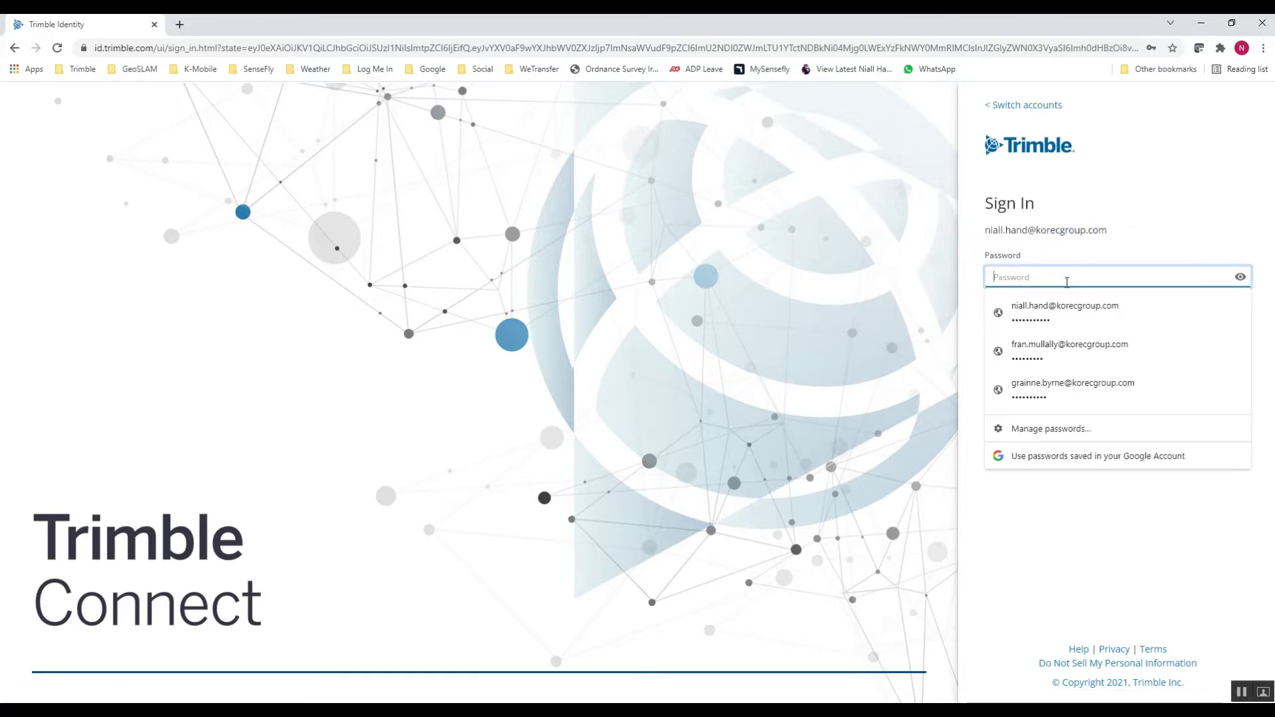
click(1074, 314)
click(1210, 335)
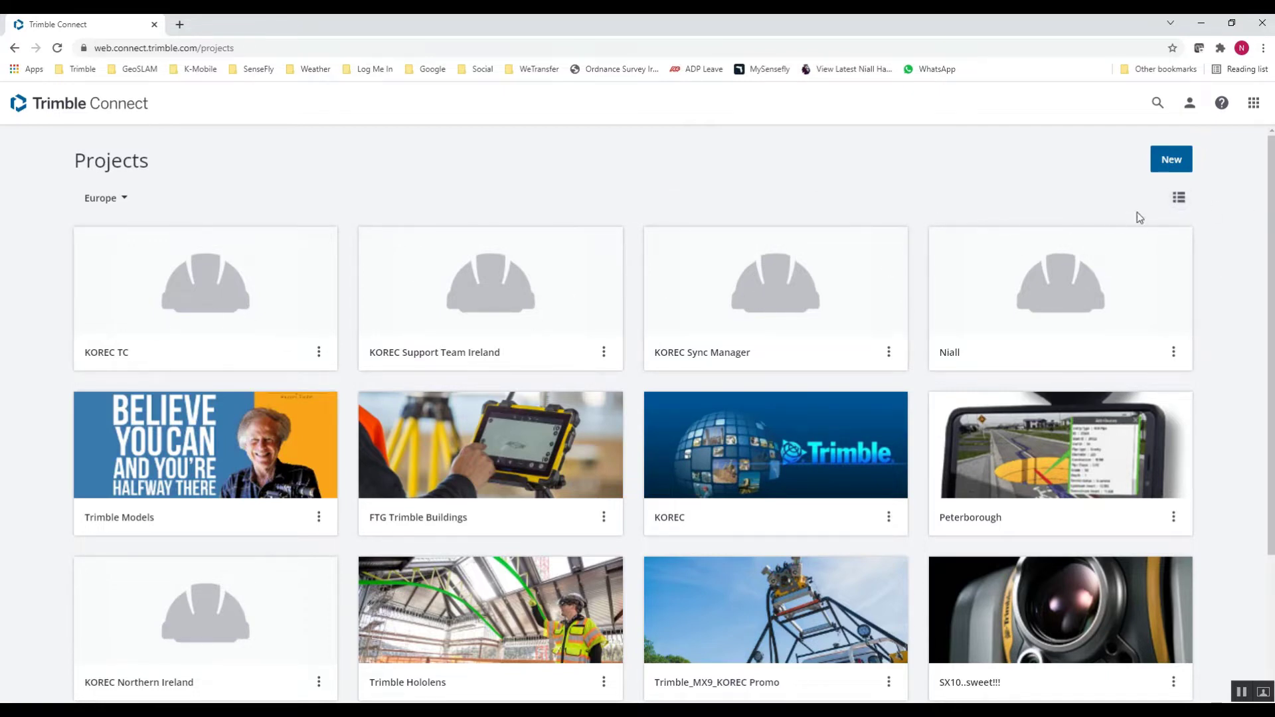
- Show the Europe projects as a list with size and date columns
click(1181, 200)
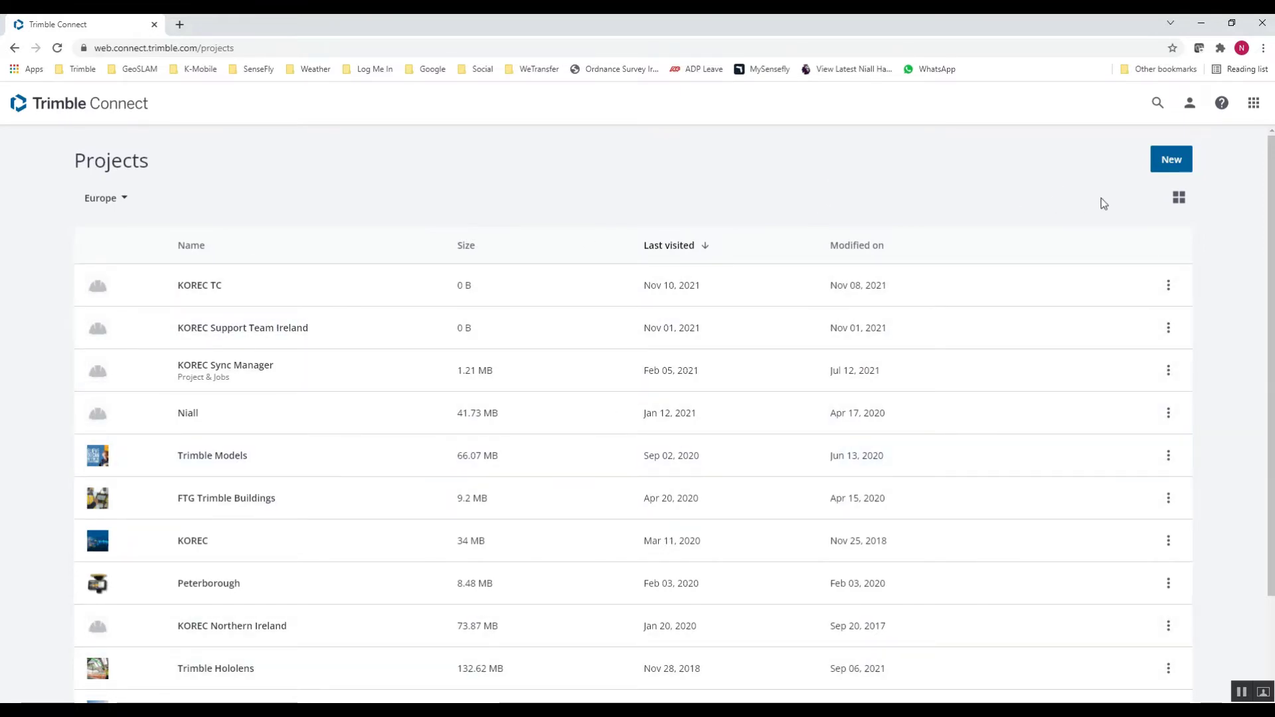
- Create a new project named 'KOREC 2021' with Europe as the server location
click(1173, 160)
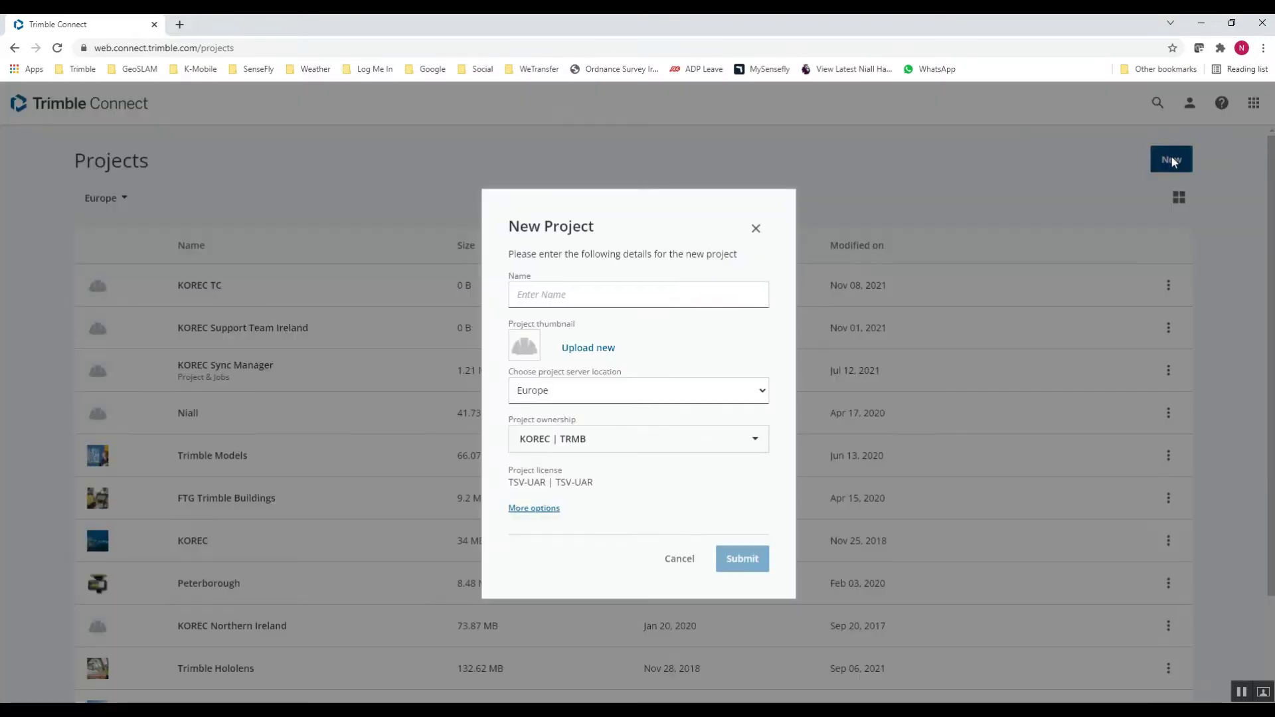
click(558, 297)
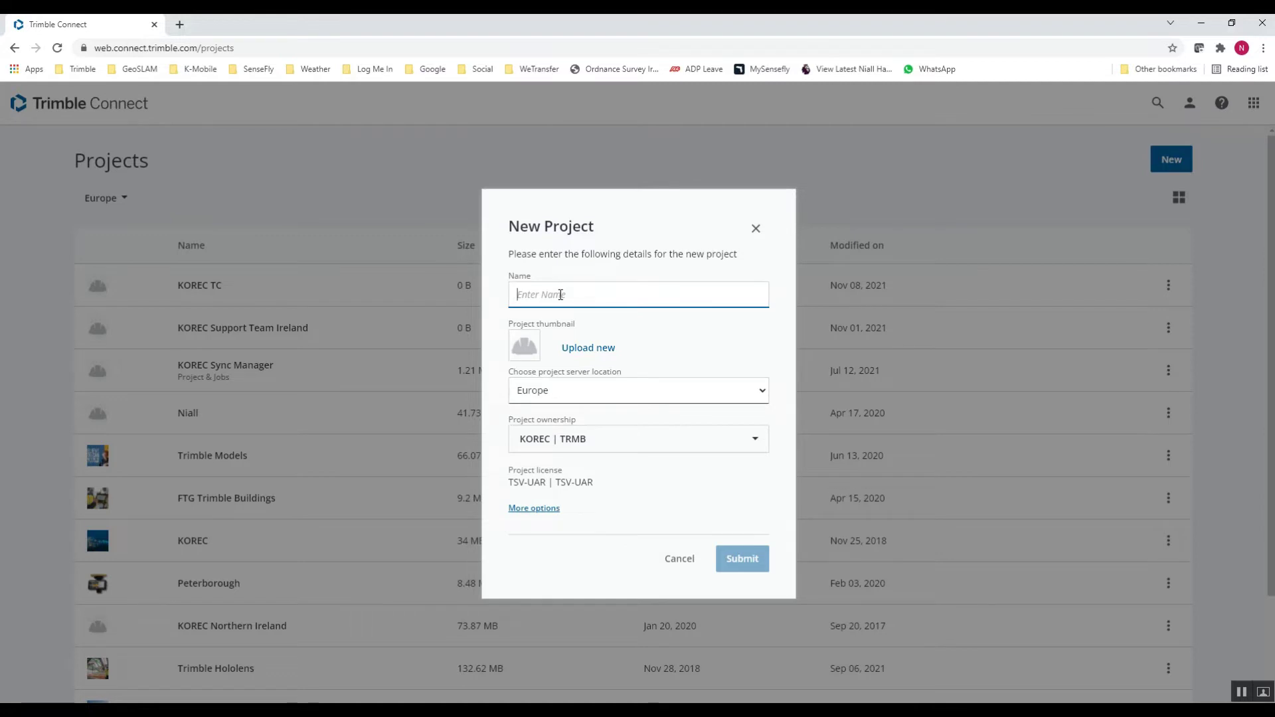
text(KOREC)
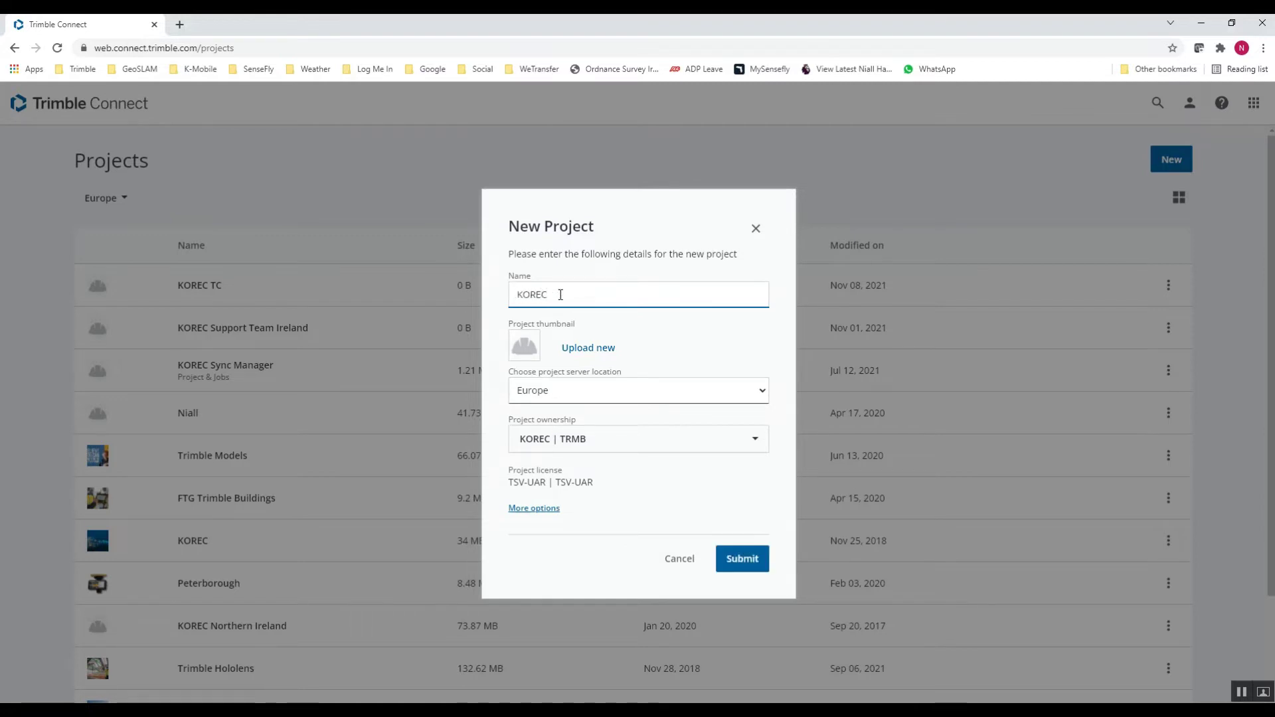
text( 2021)
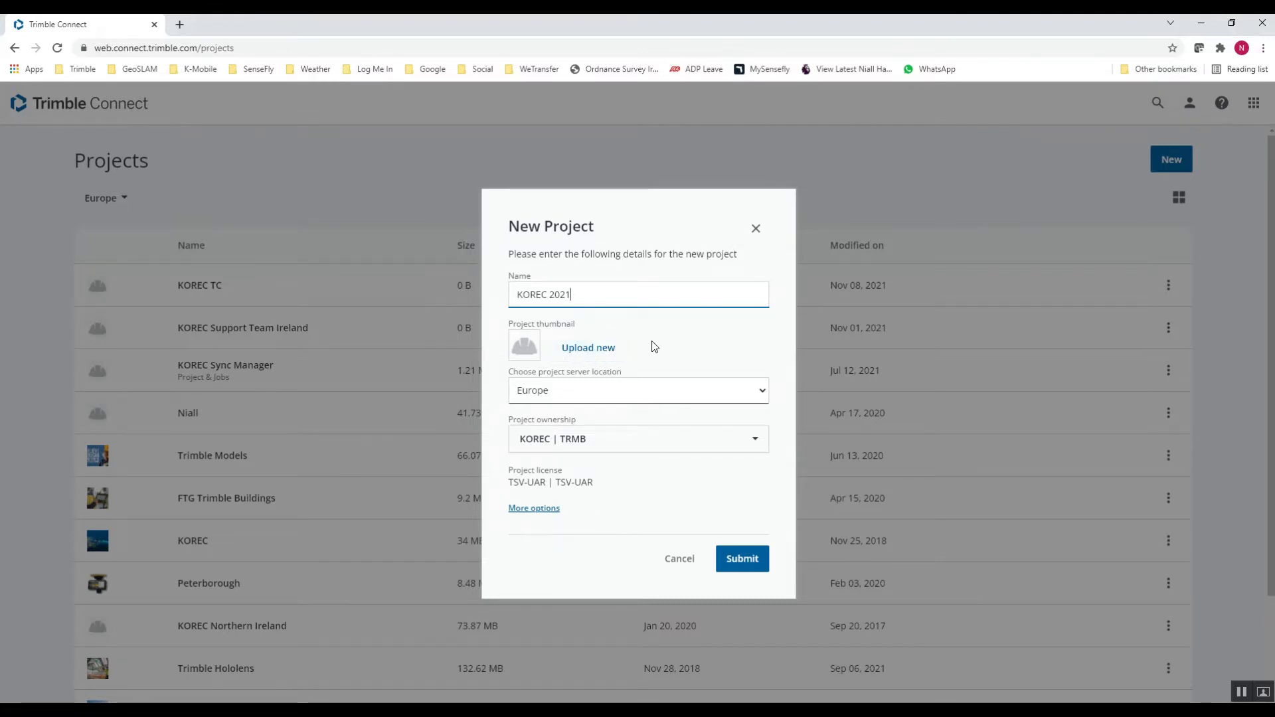
click(754, 396)
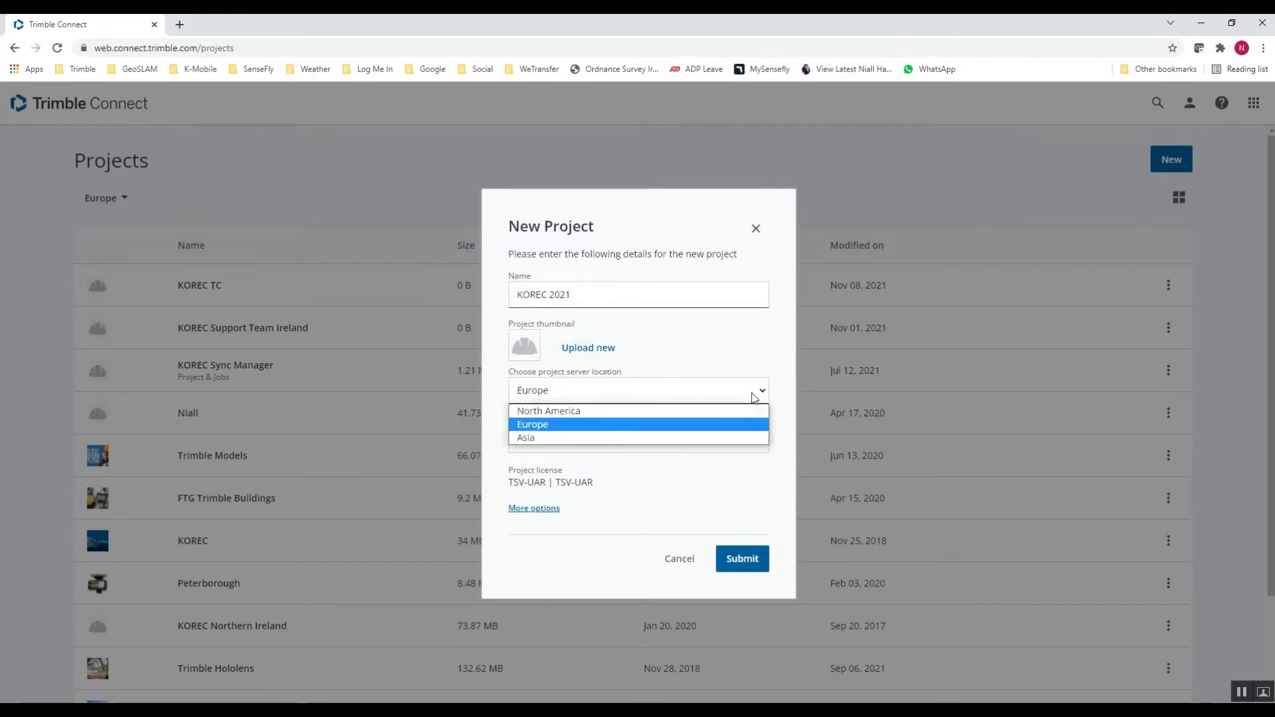
click(754, 397)
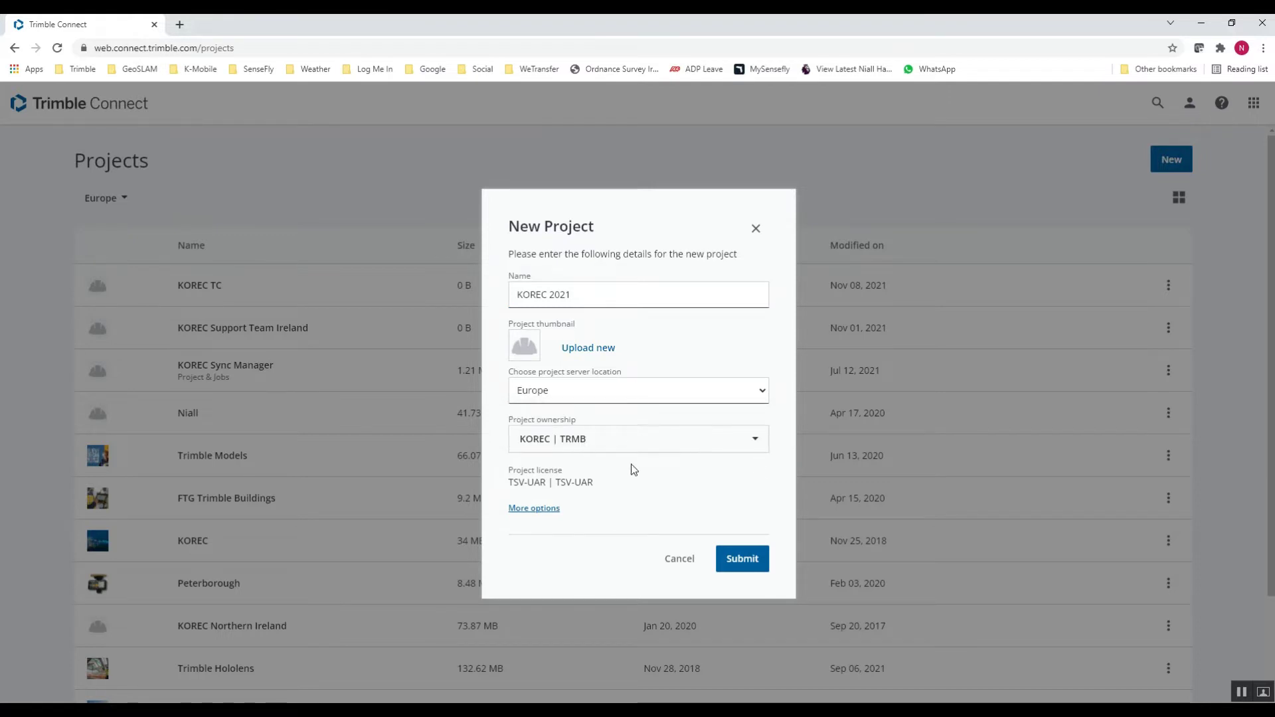
click(741, 564)
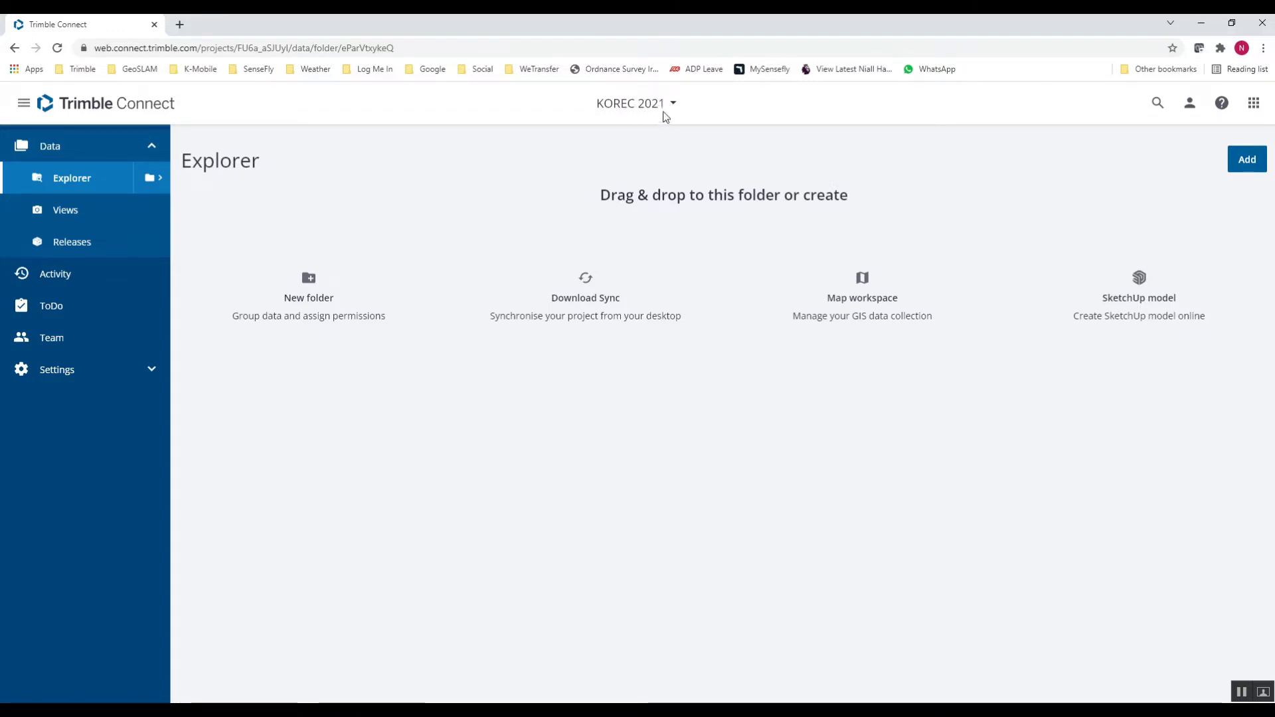
- Return to the Projects page, switch to card view and open the KOREC 2021 project
click(673, 105)
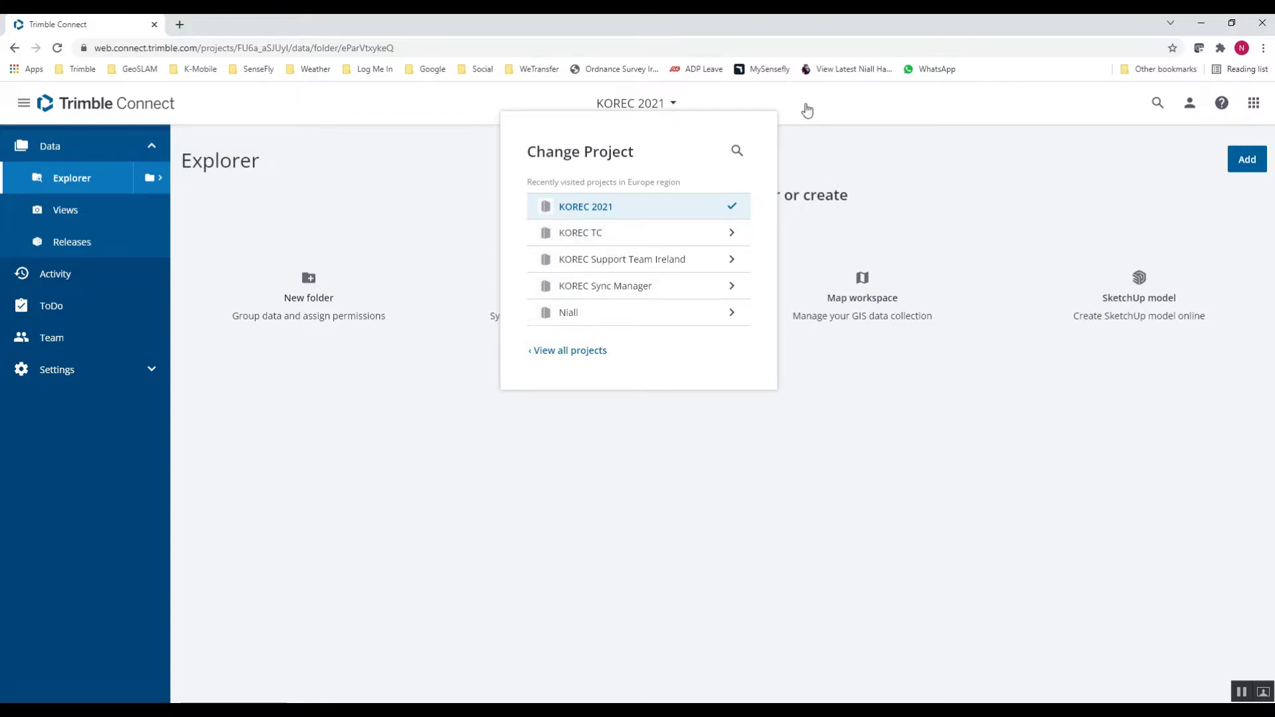
click(807, 110)
click(117, 108)
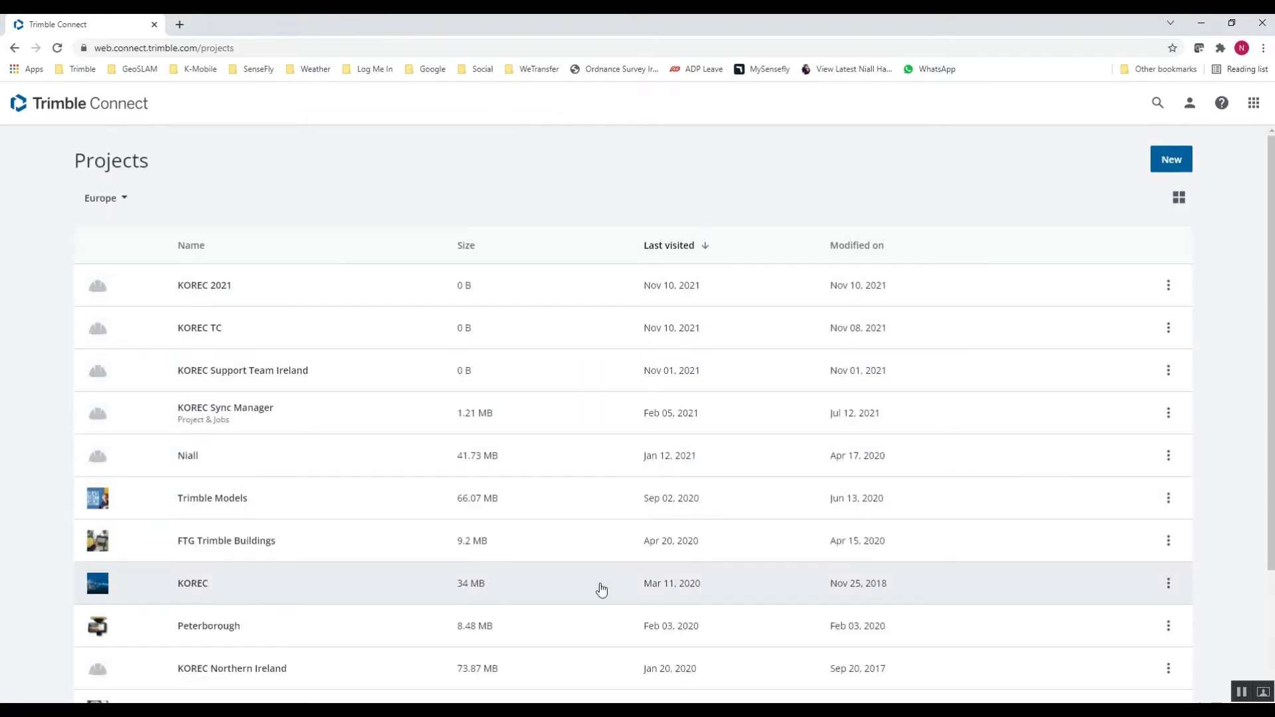
click(1179, 197)
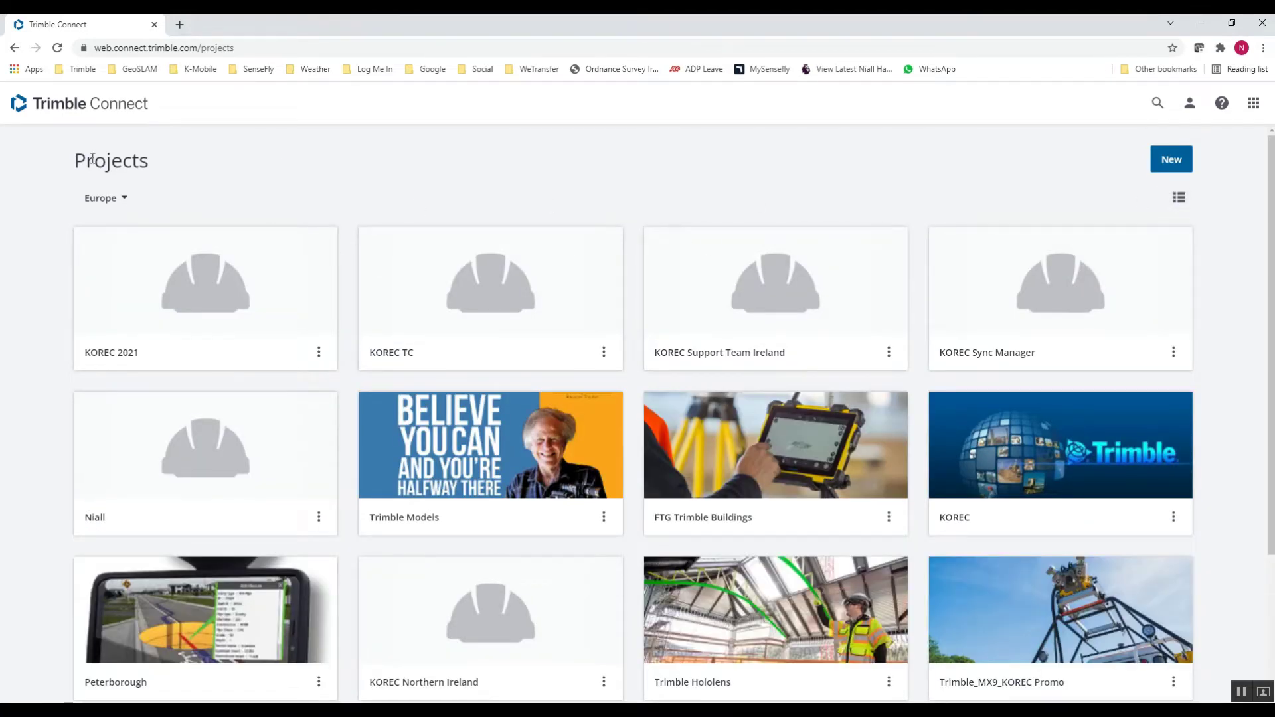
click(214, 289)
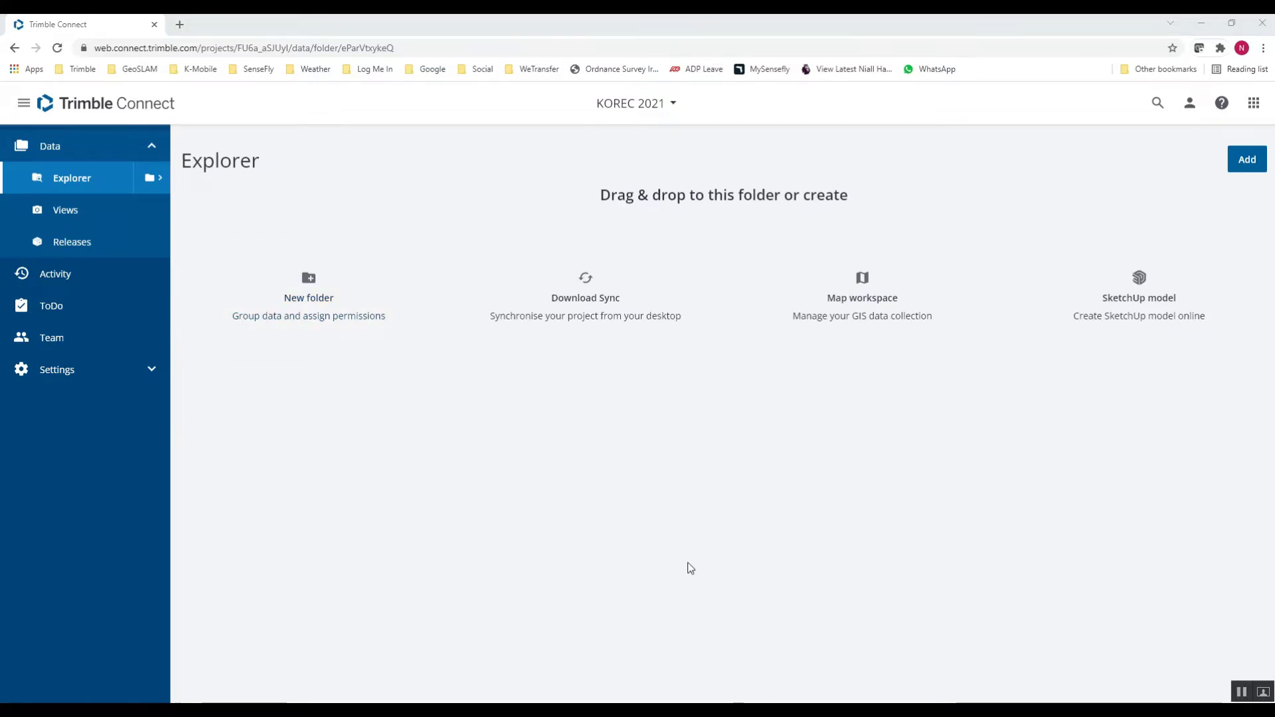
- Sign in to Trimble Access with the saved Trimble ID username and account password
mouse_move(670, 711)
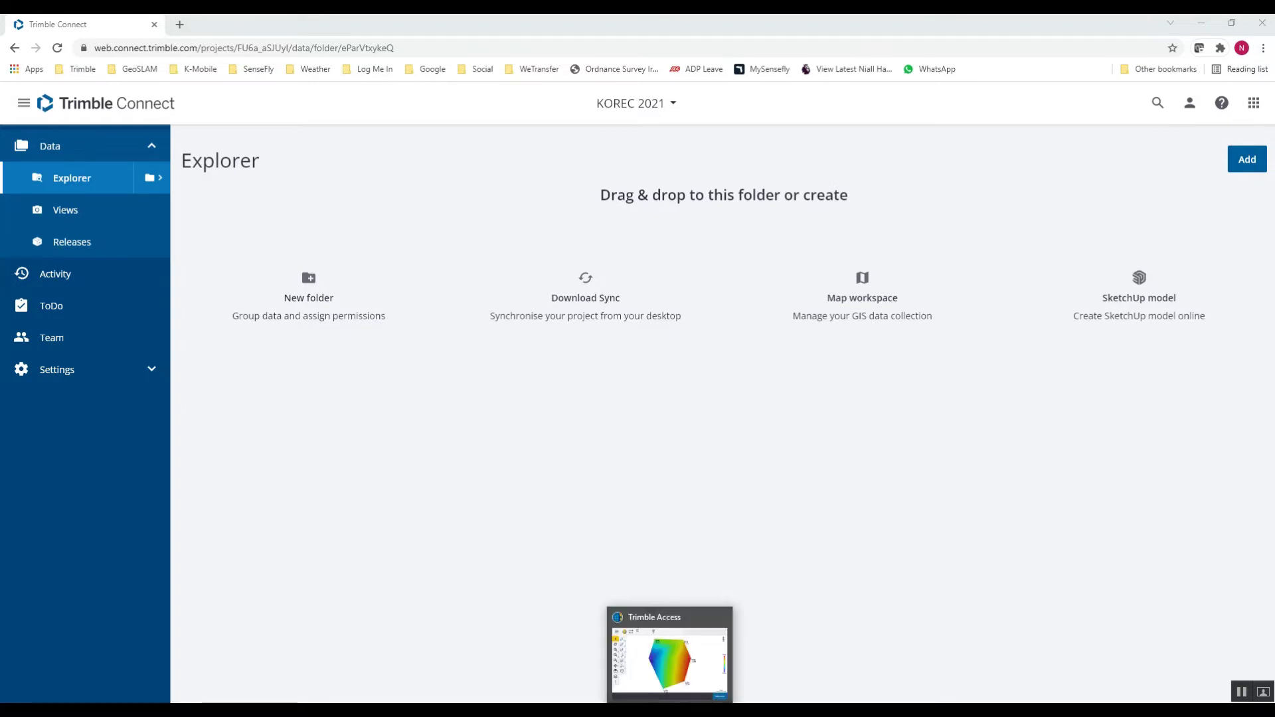
click(672, 666)
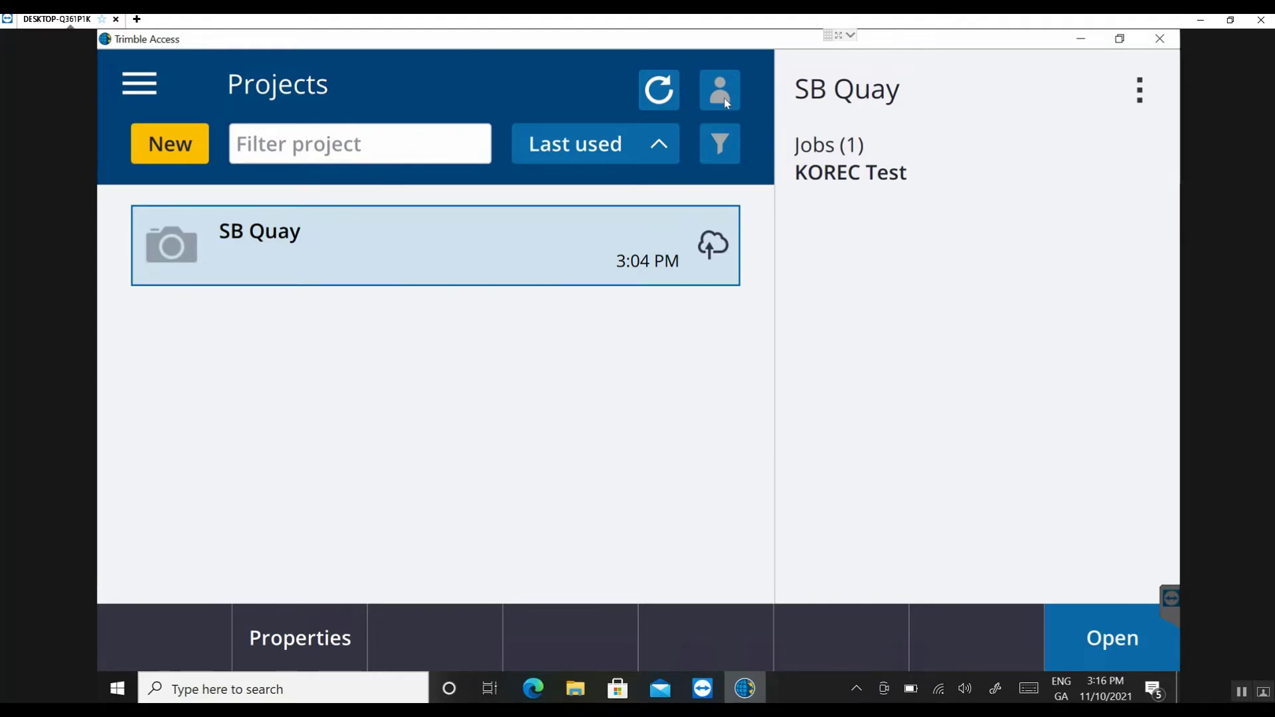
click(729, 96)
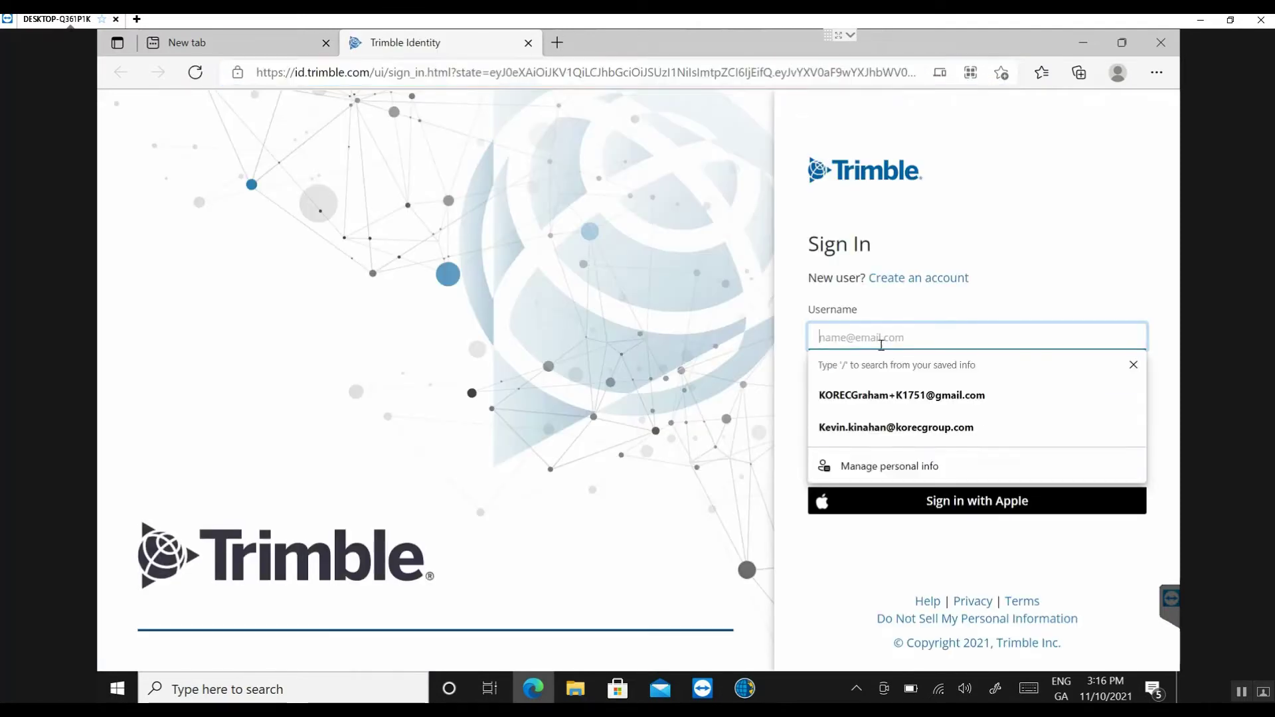
text(ni)
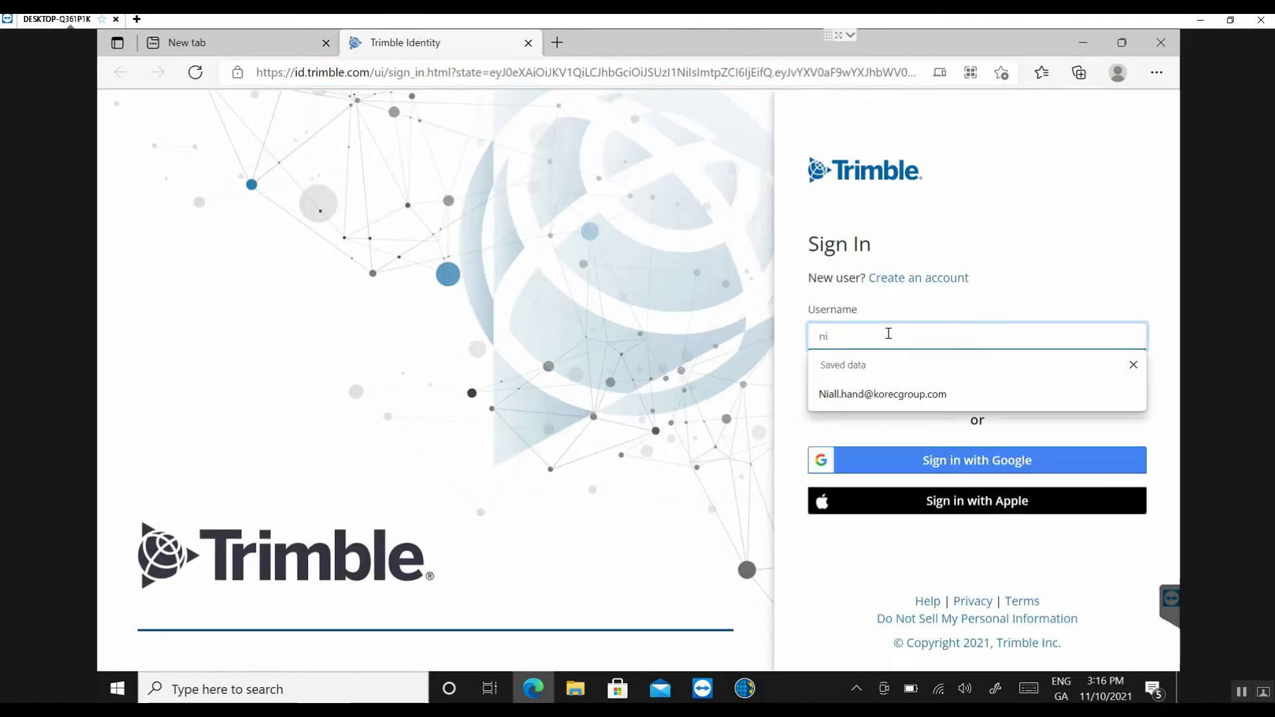
click(881, 395)
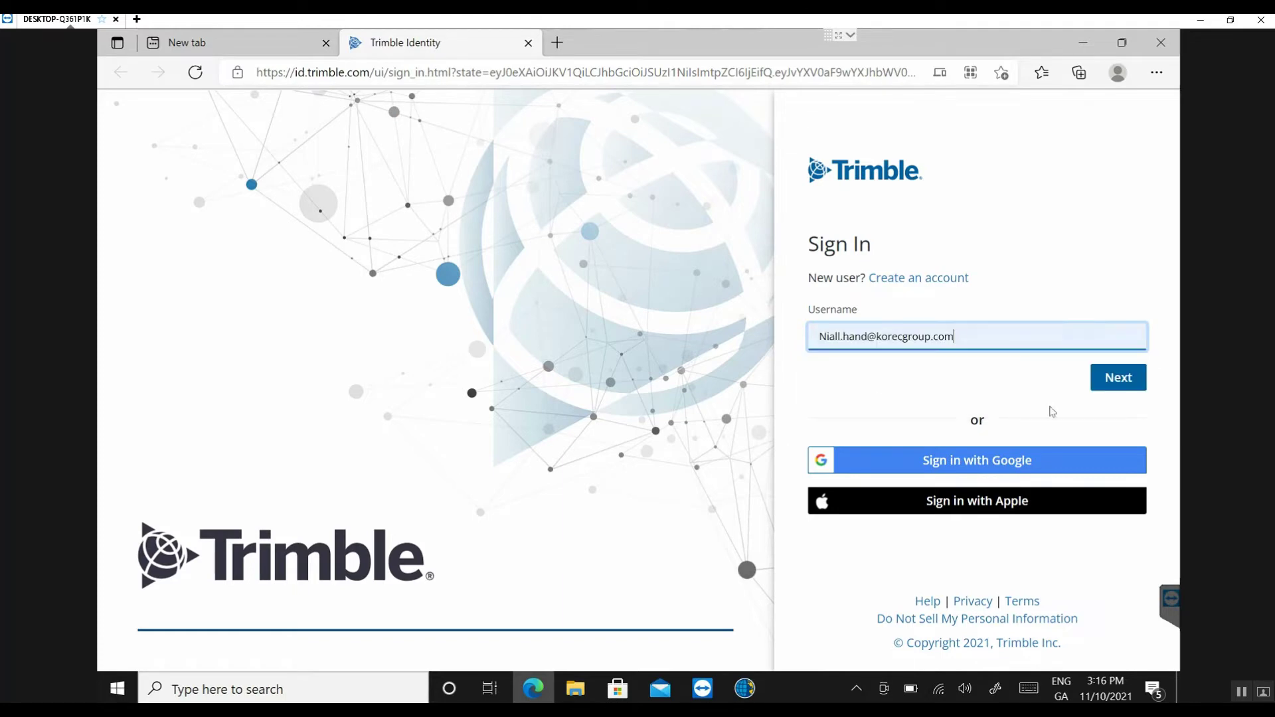
click(1106, 380)
click(834, 335)
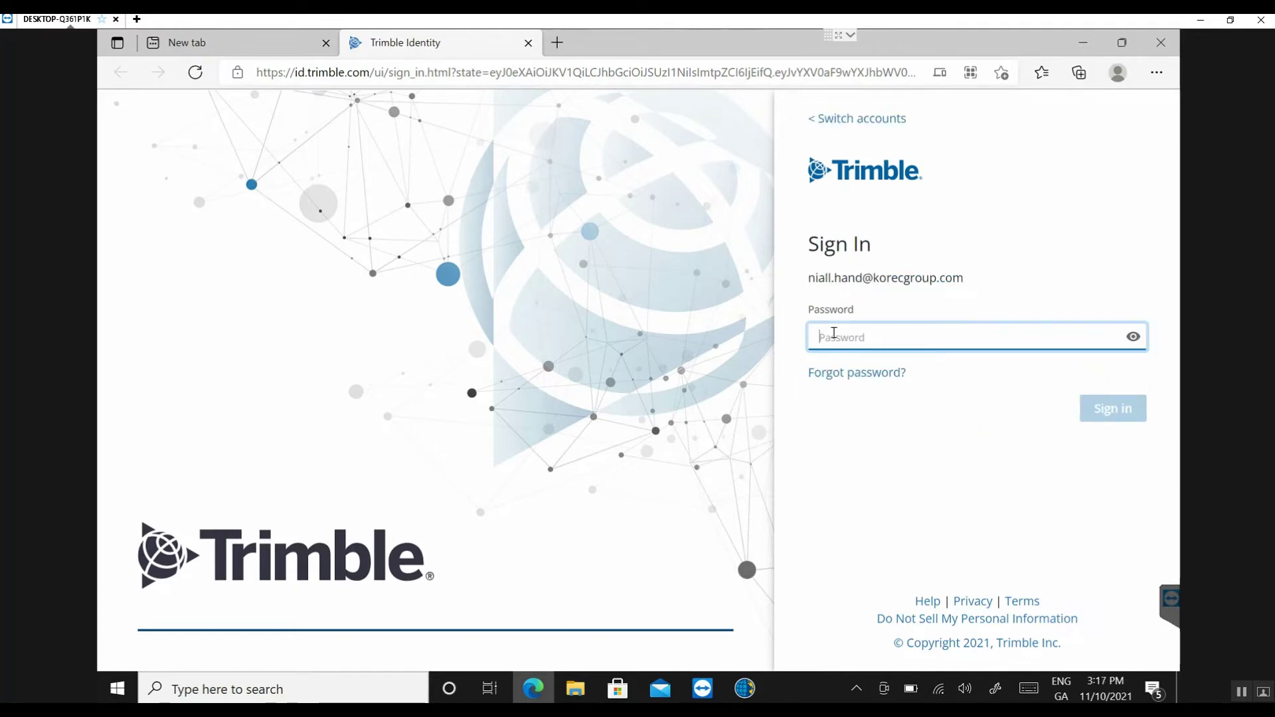
text(••••)
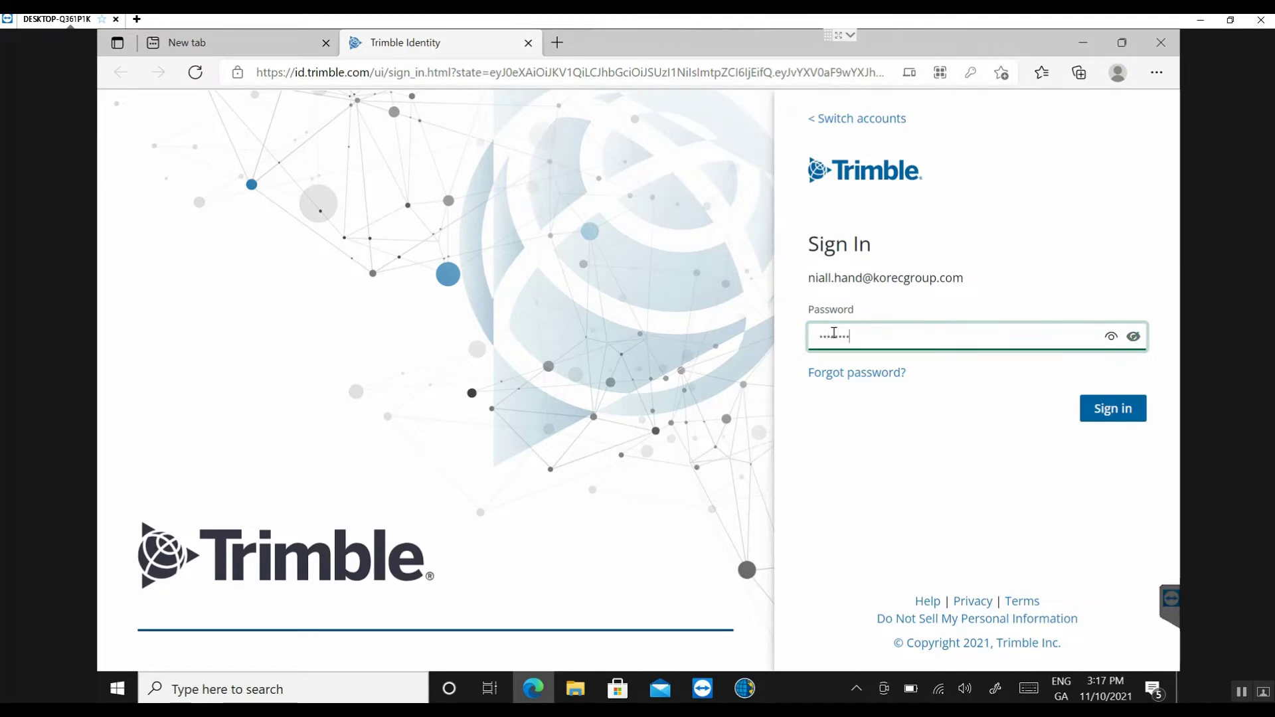
click(1100, 411)
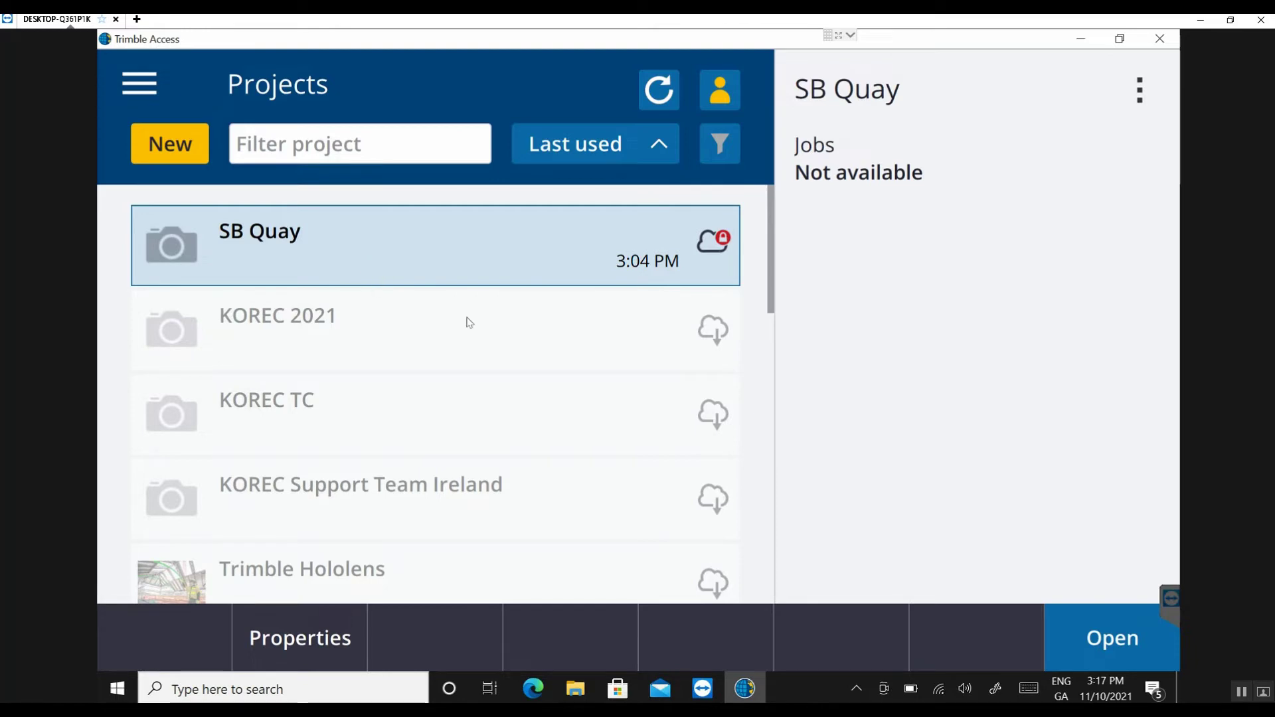
- Select KOREC 2021 in the Projects list and download it to the controller
scroll(459, 332, down, 1)
scroll(452, 343, down, 4)
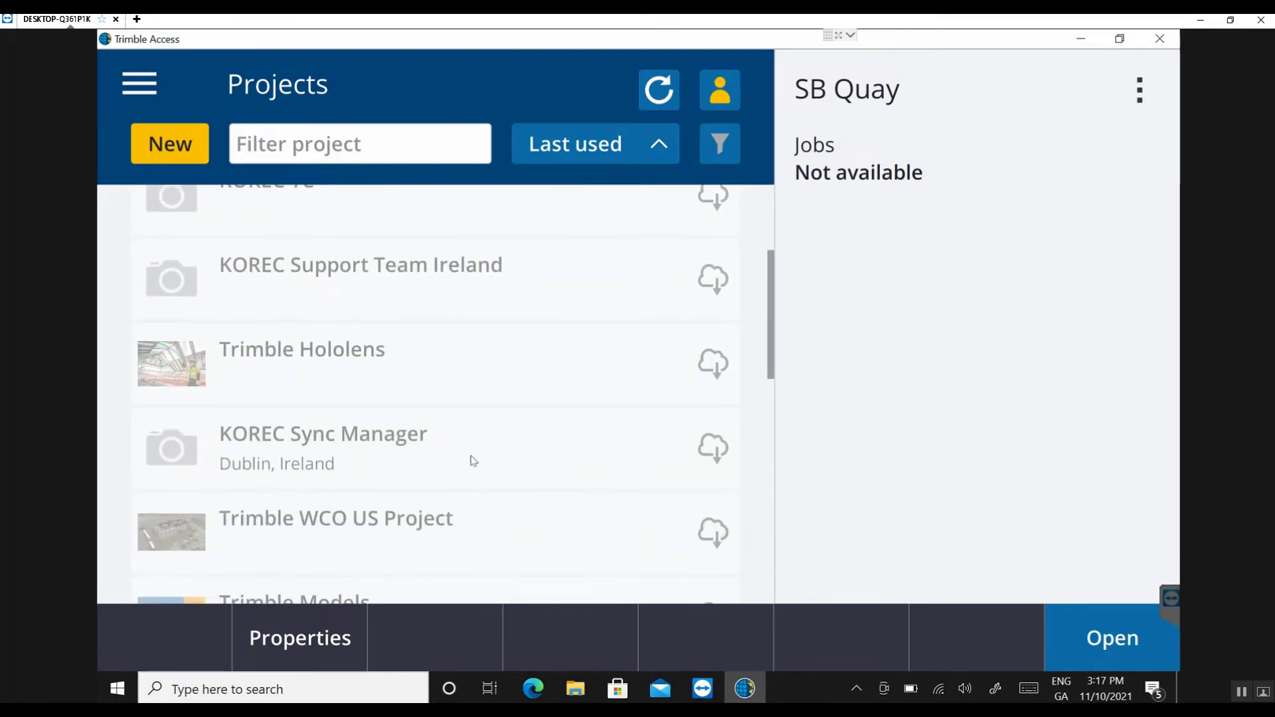
scroll(472, 459, down, 2)
scroll(474, 459, up, 7)
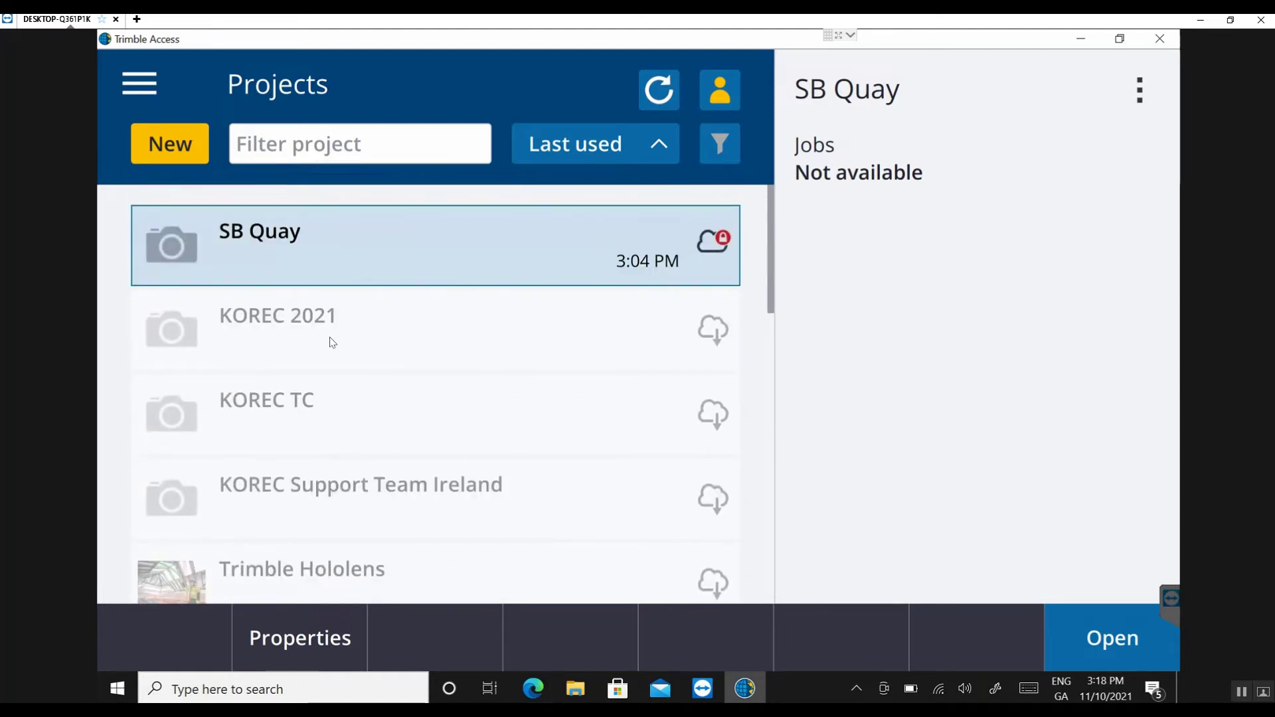
click(326, 330)
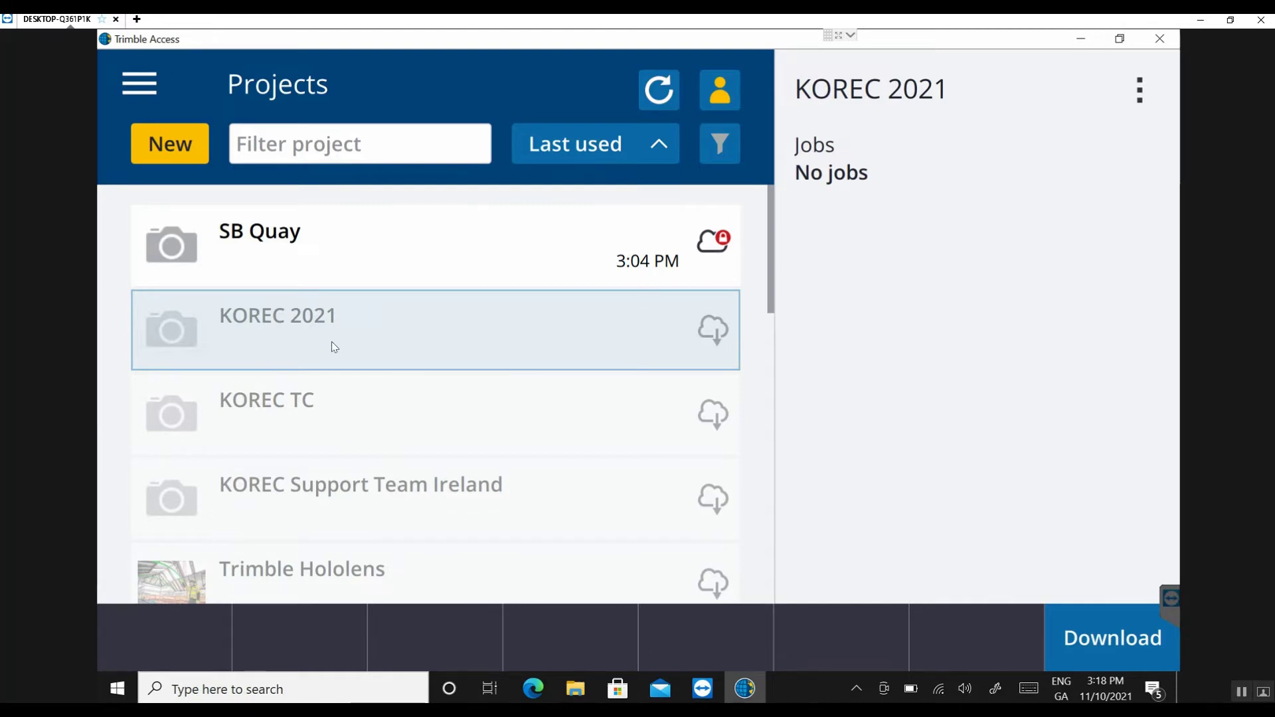
click(1120, 650)
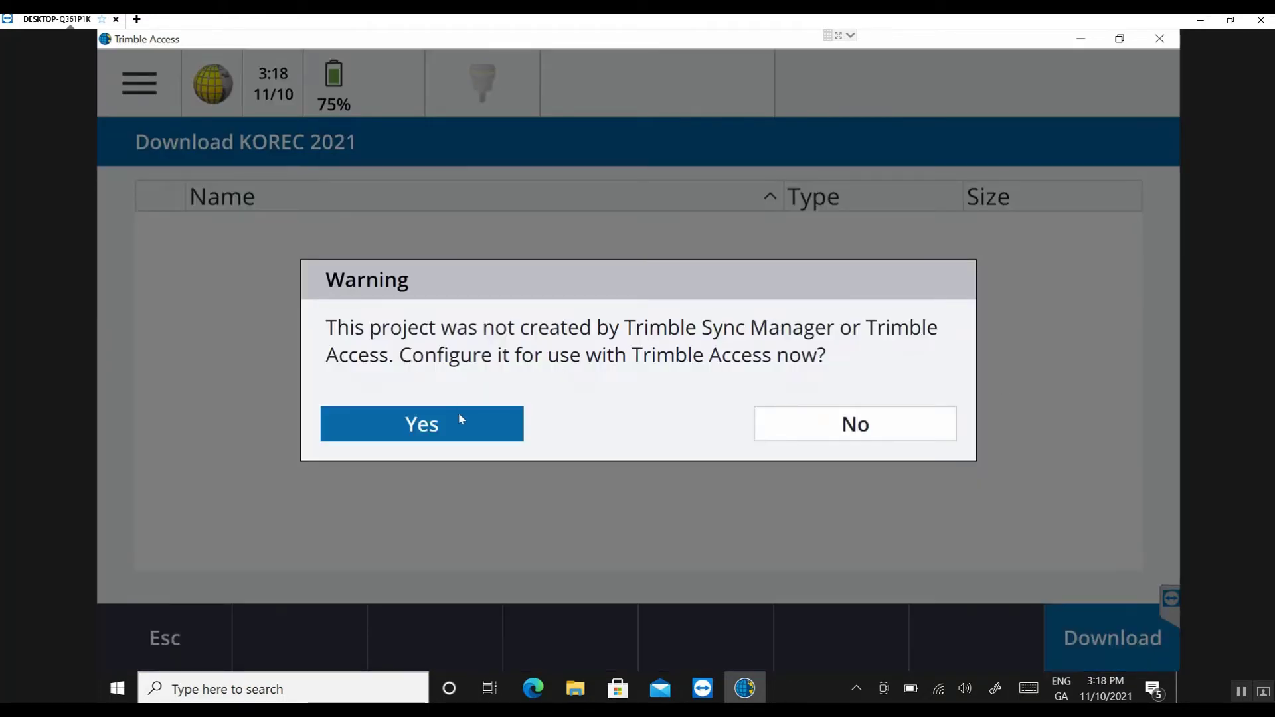
- Configure KOREC 2021 for field use and create job 'KOREC Test' with the Metric Scale Only template
click(461, 419)
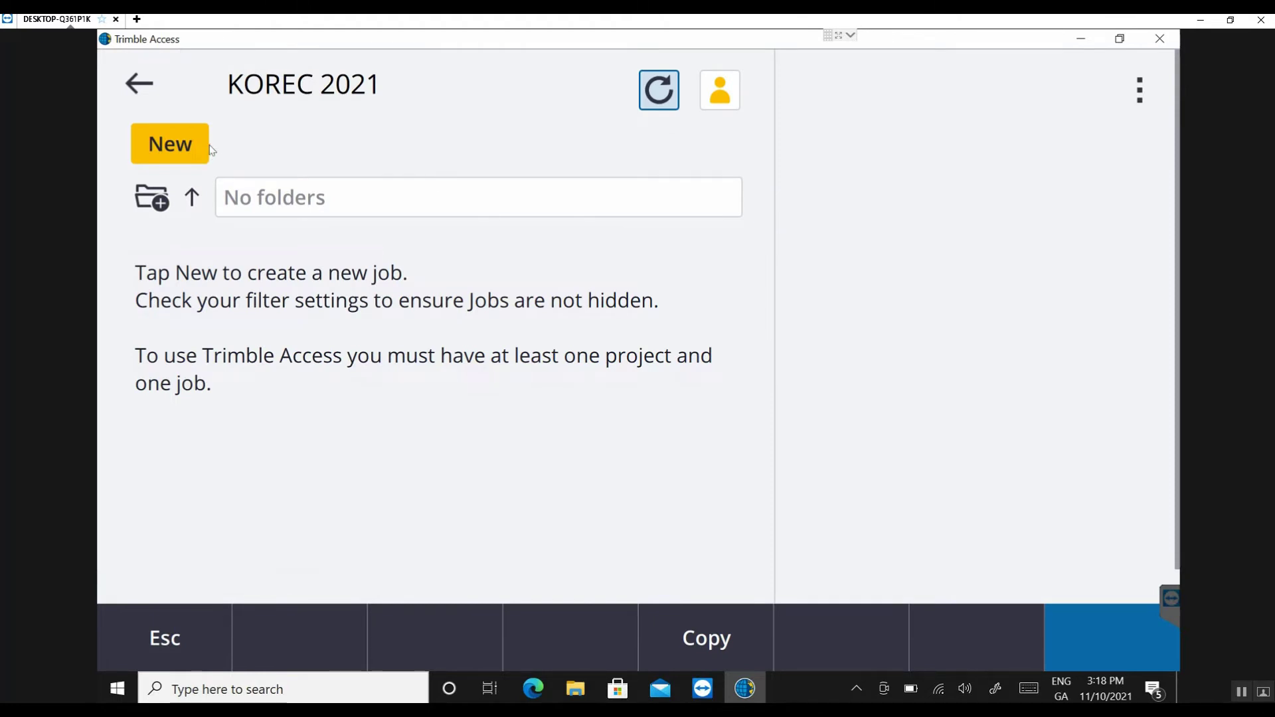
click(188, 149)
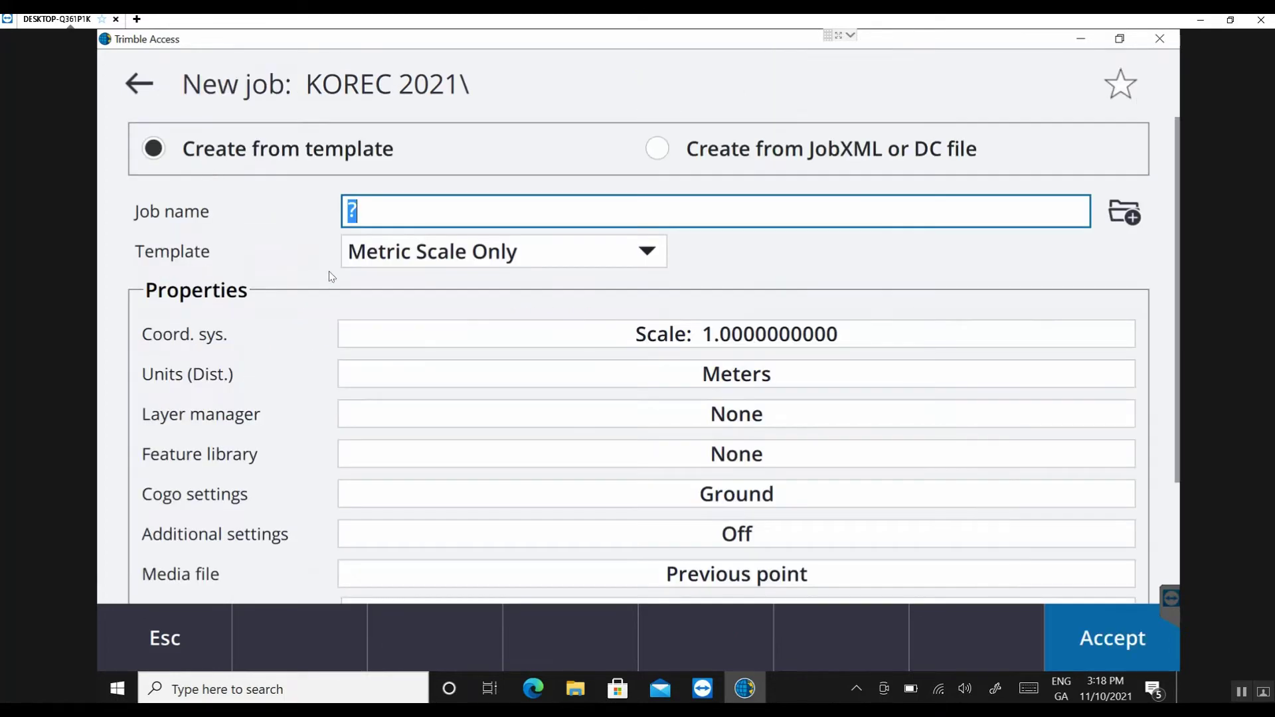
click(397, 215)
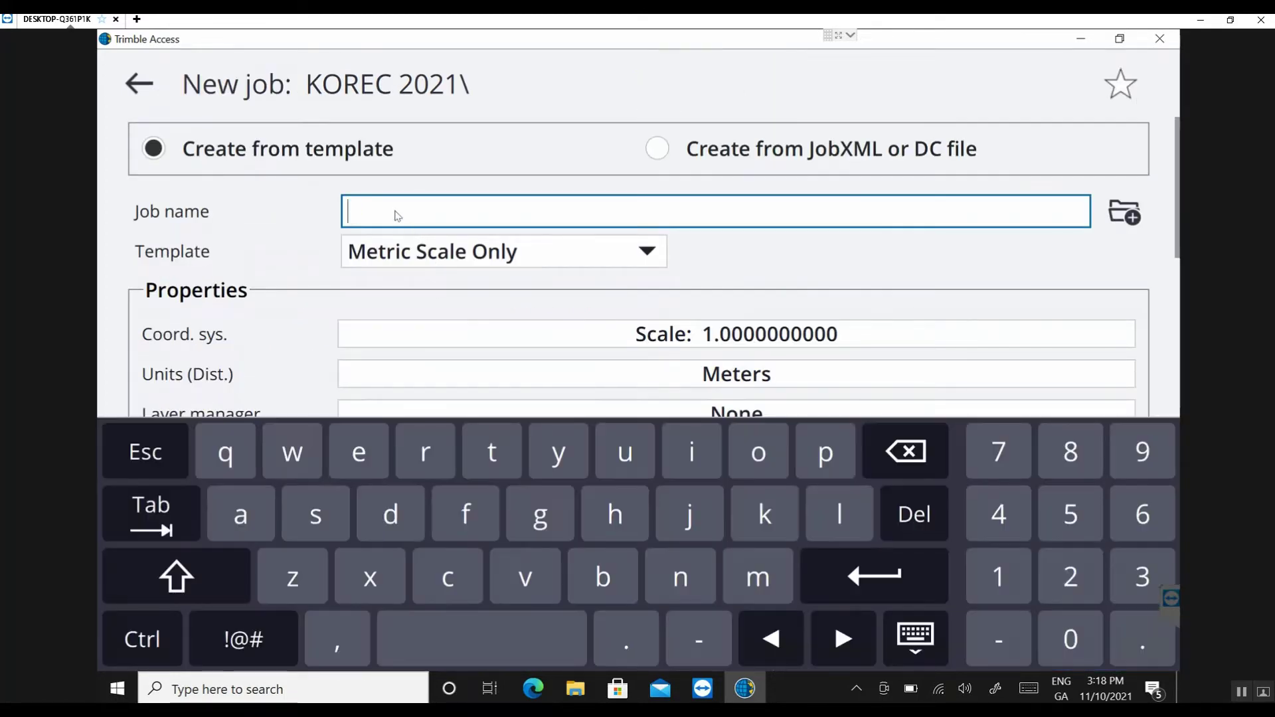
text(KORE)
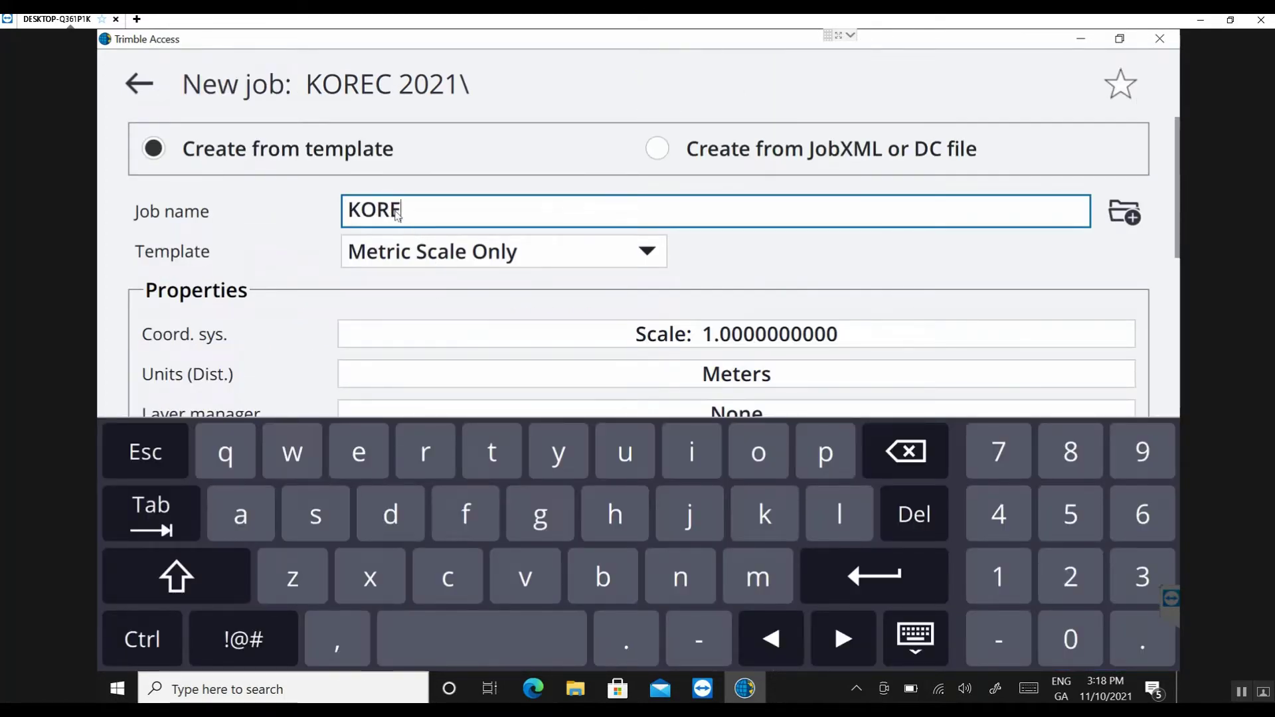
text(C Test)
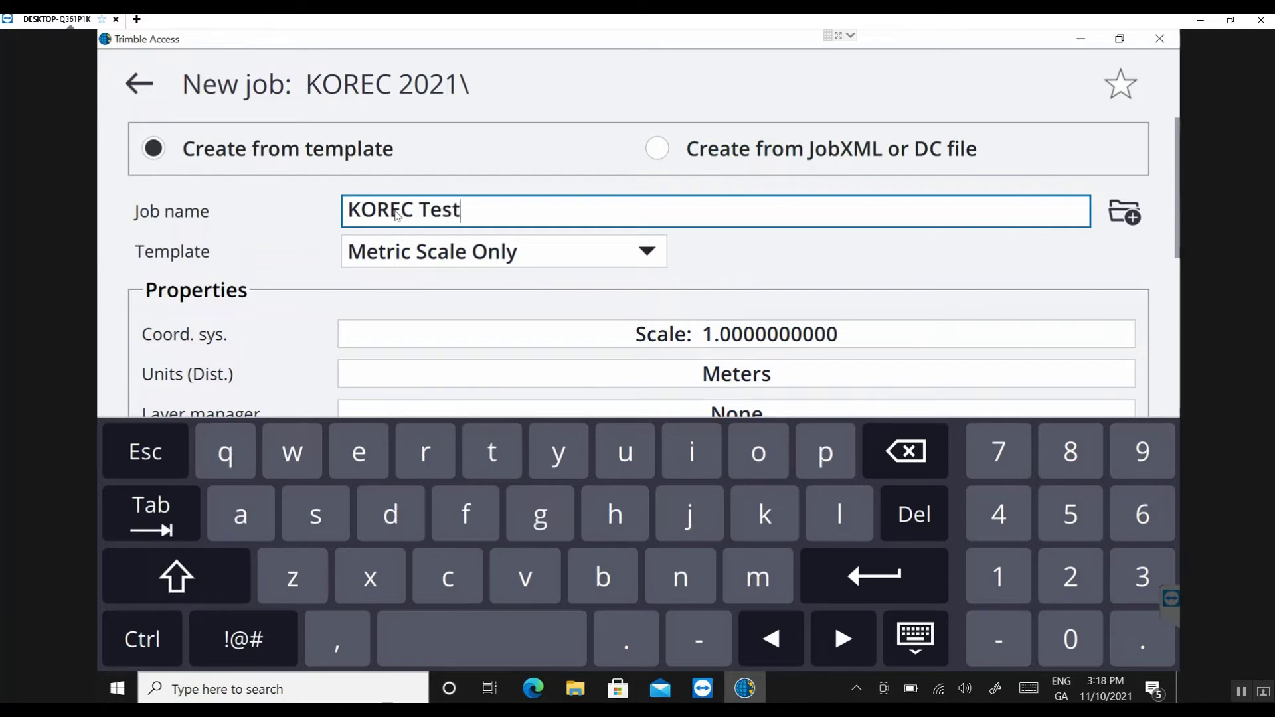
click(874, 575)
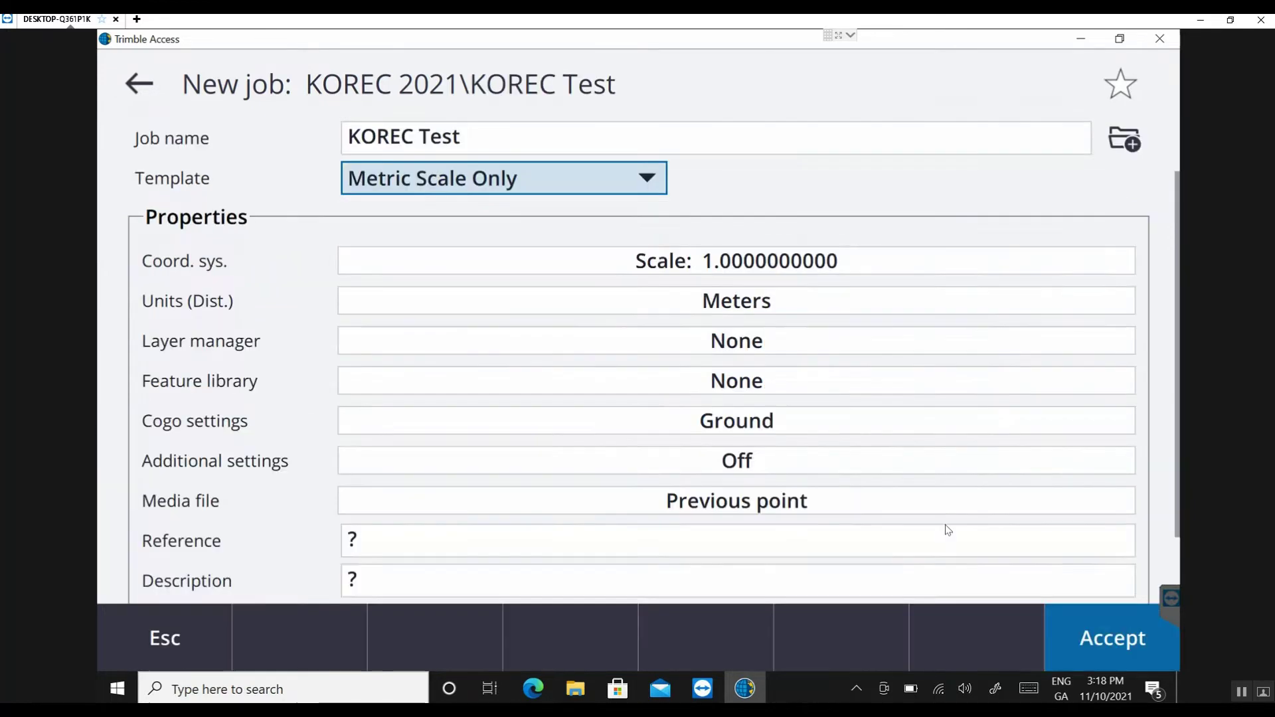
click(1114, 637)
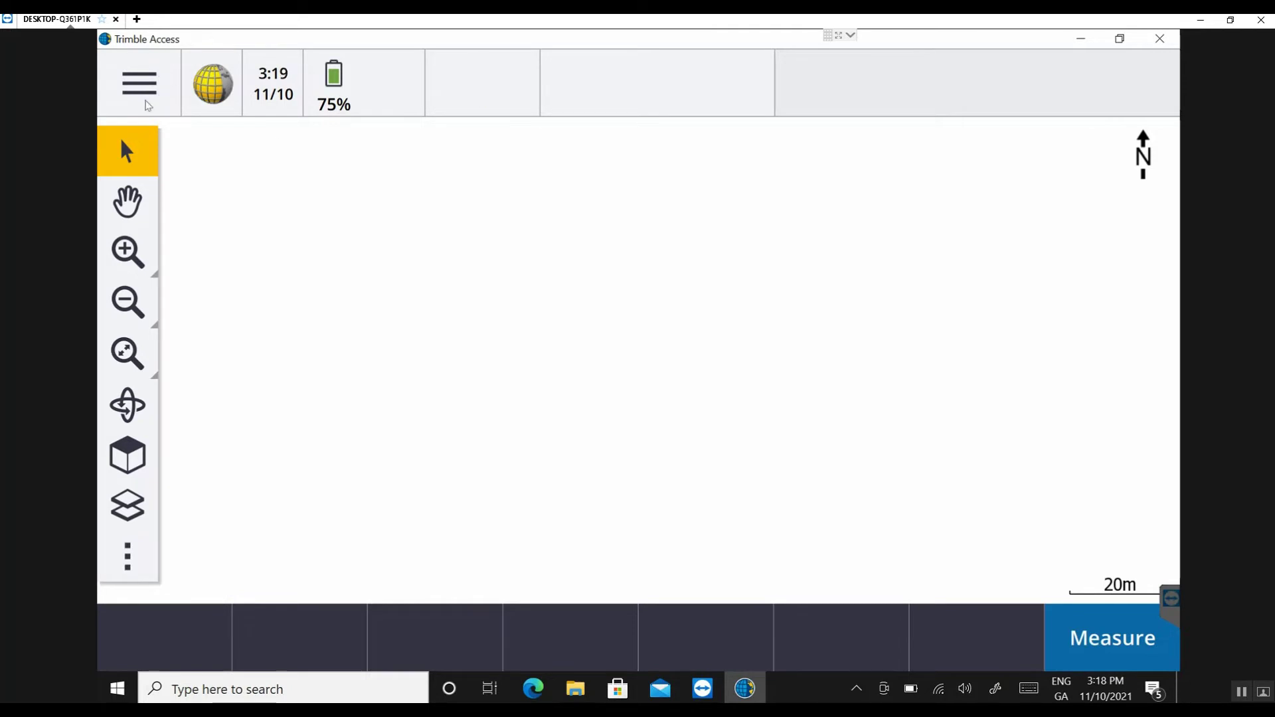
- Open the Trimble Data Projects folder in File Explorer from the Job data menu
click(147, 97)
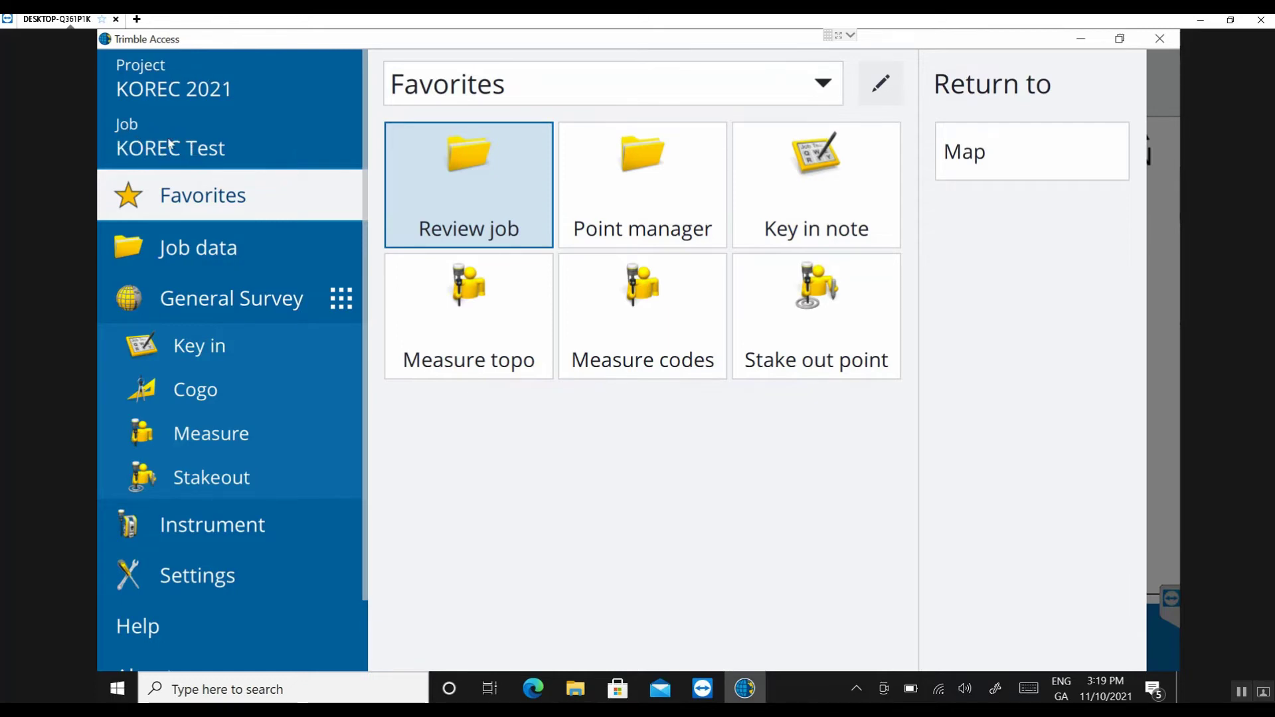
click(208, 253)
click(468, 266)
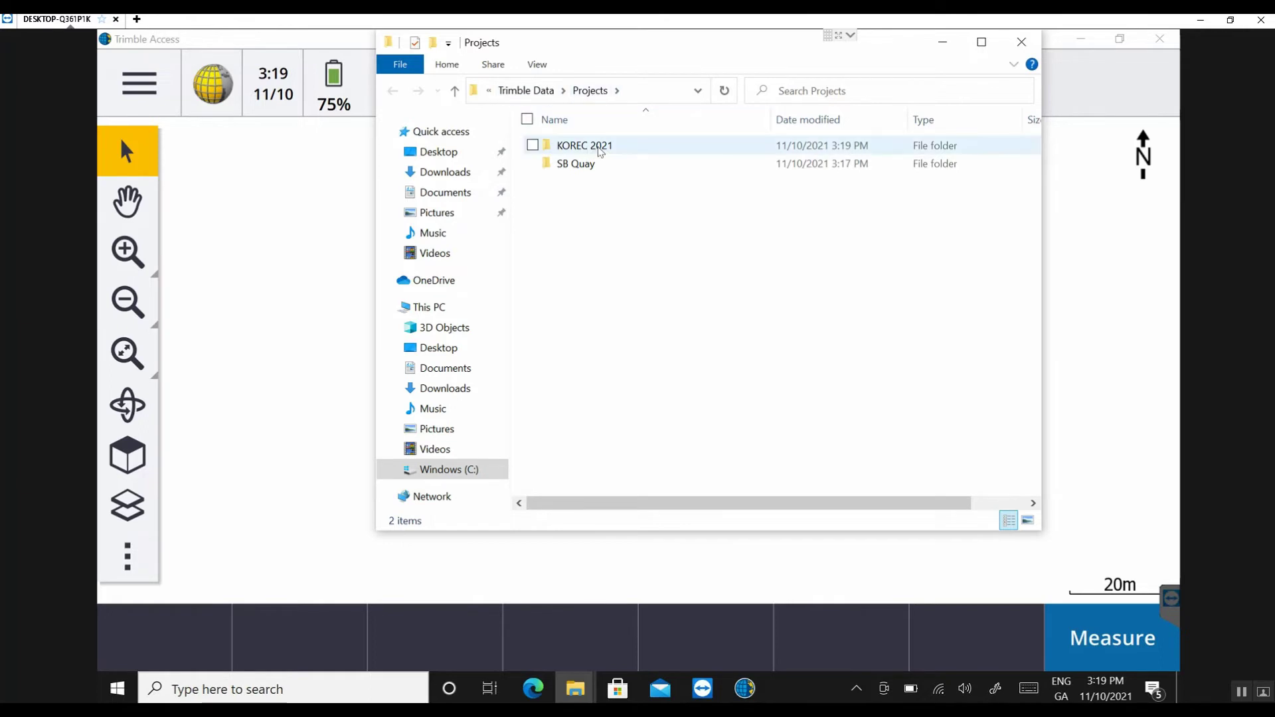
- Check that the KOREC 2021 folder holds the KOREC Test job file, then close File Explorer
click(633, 148)
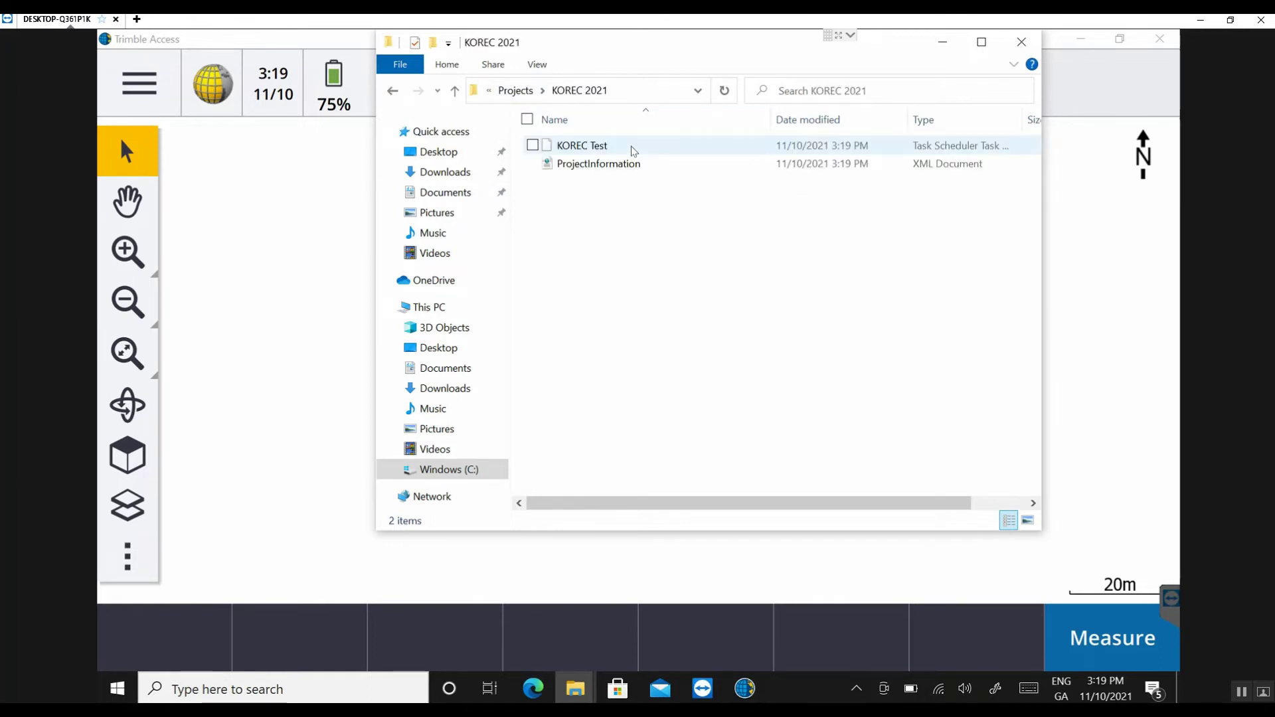
click(646, 150)
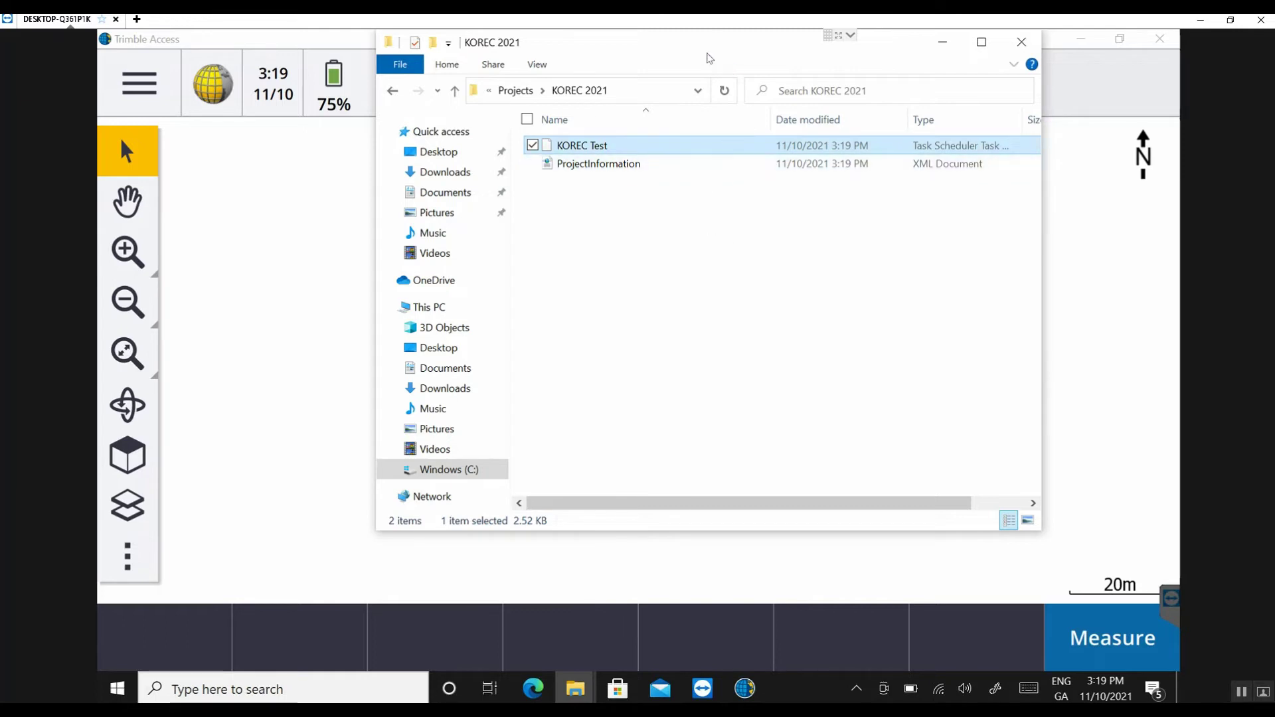
click(967, 91)
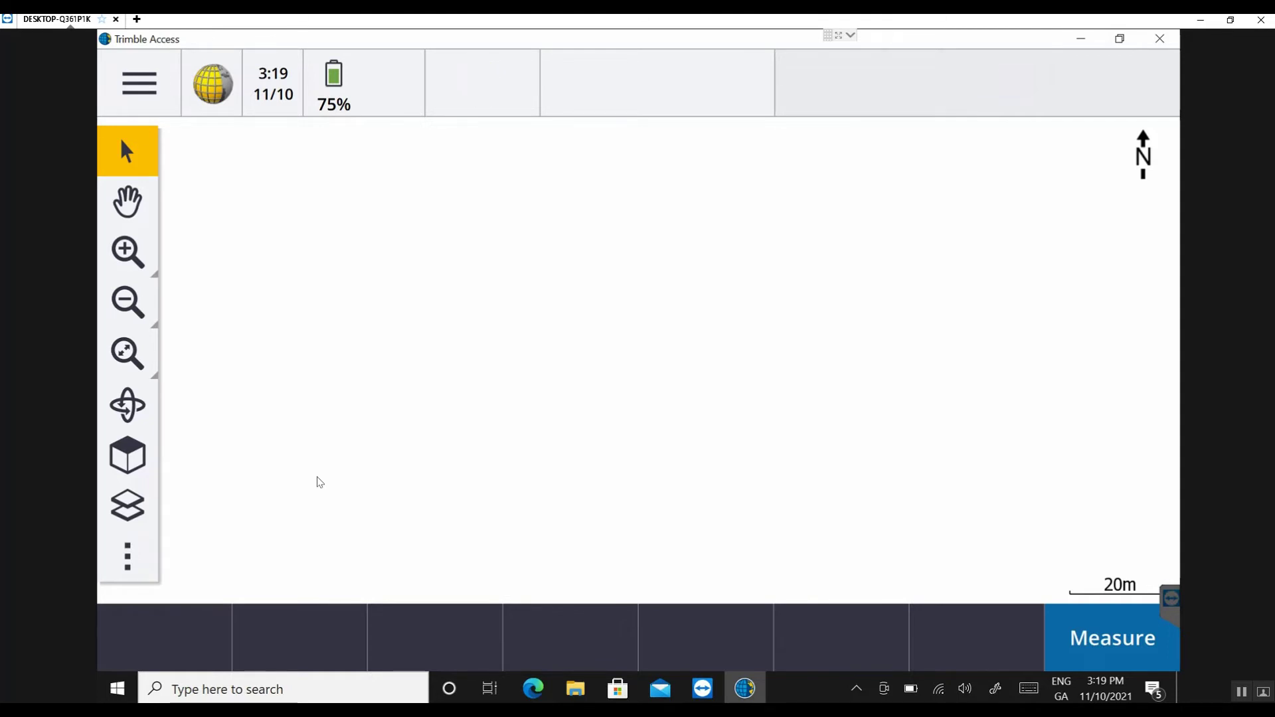
- Set the KOREC Test job status to In progress, then to Field work complete
click(123, 86)
click(137, 146)
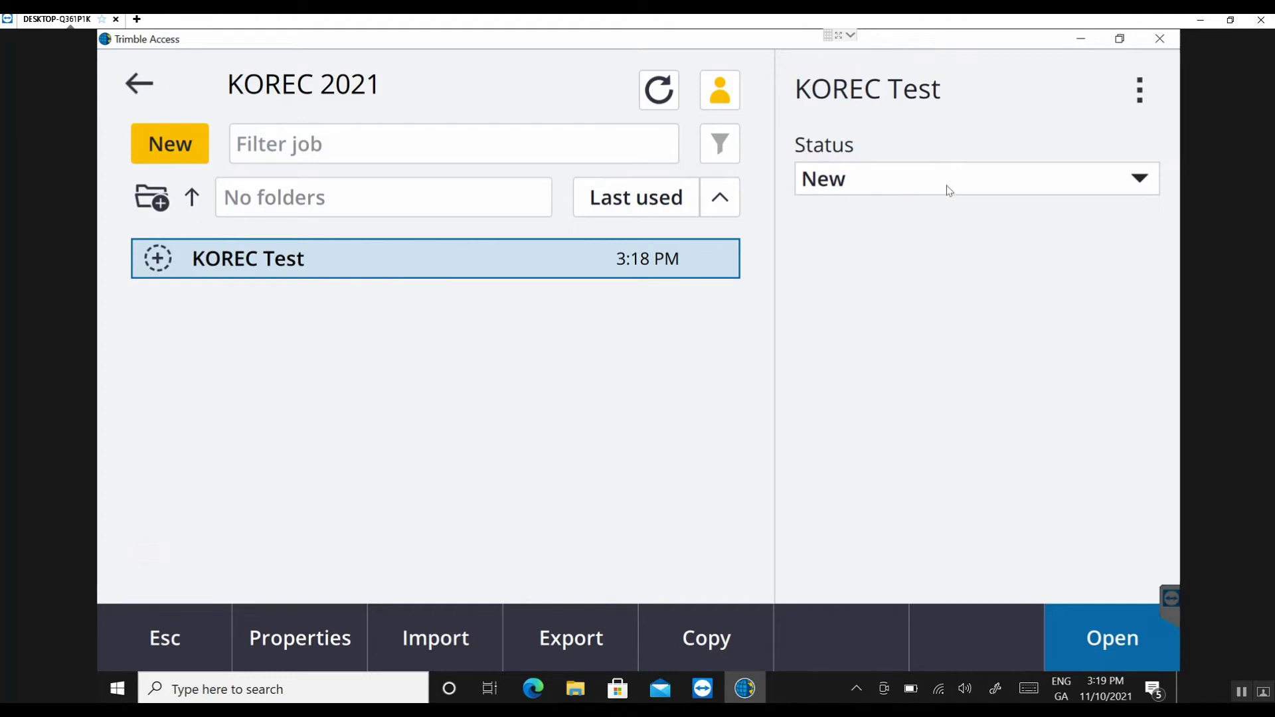
click(1147, 190)
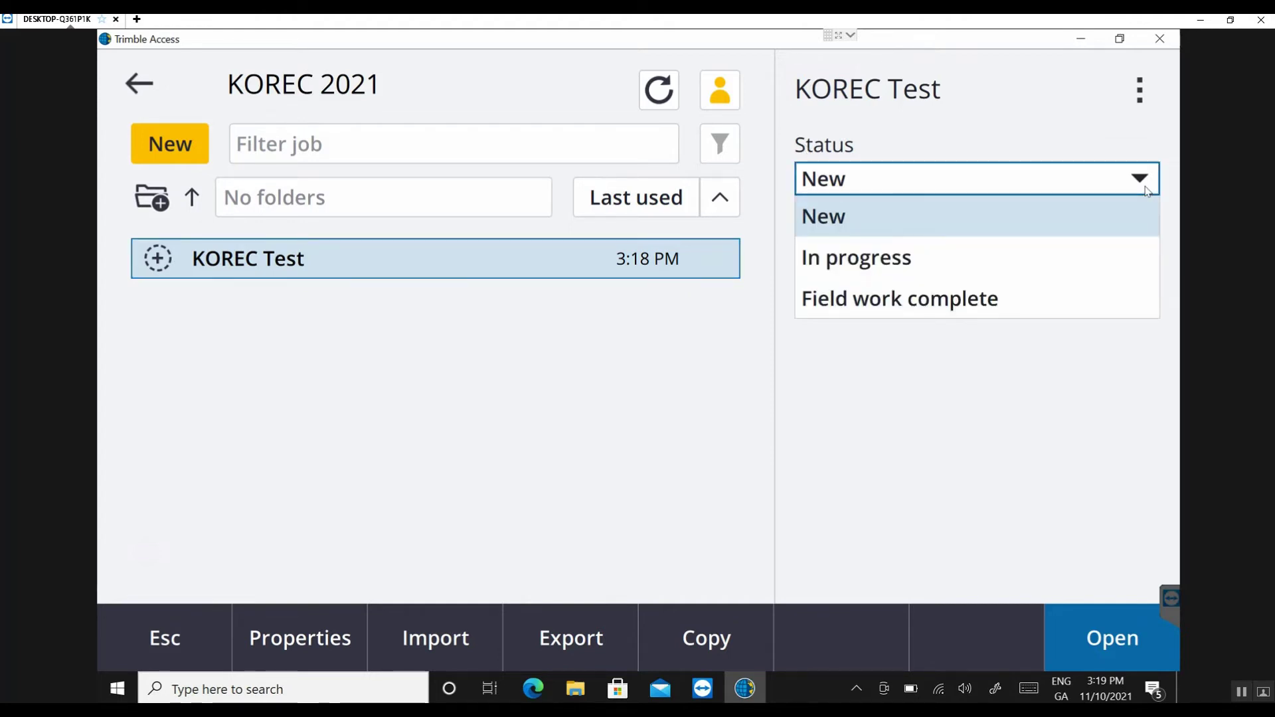
click(938, 259)
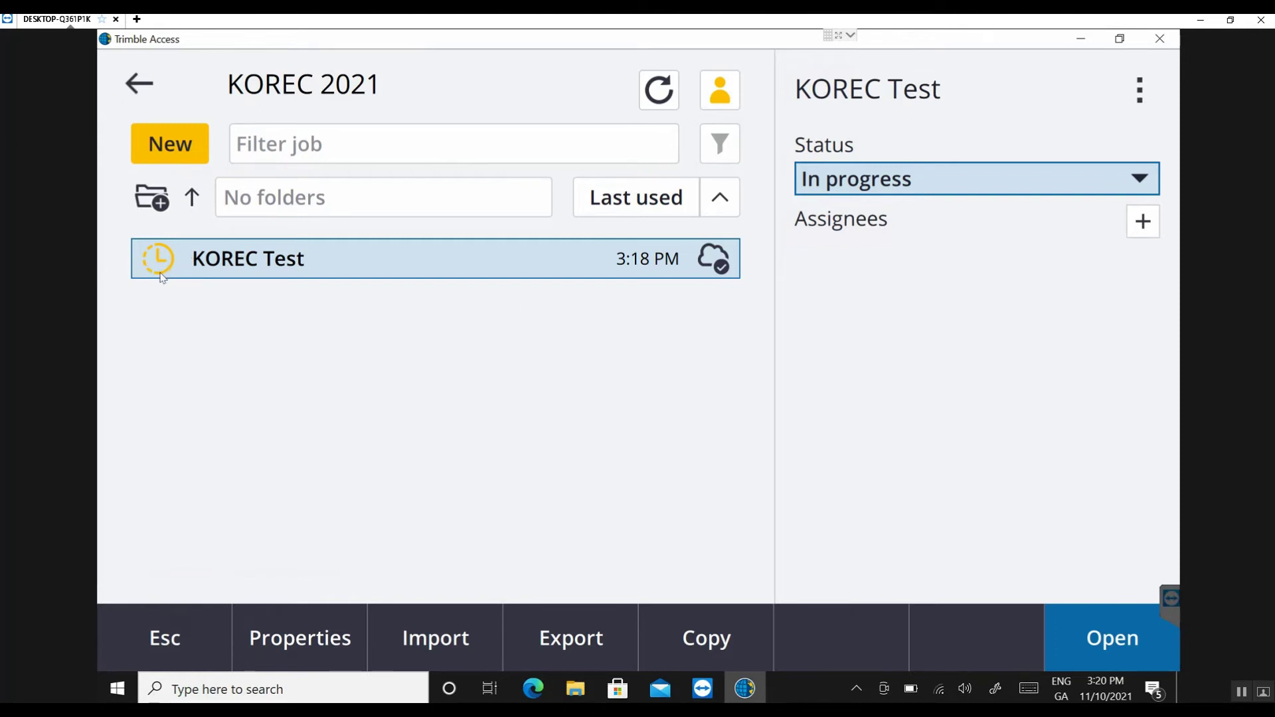
click(1147, 186)
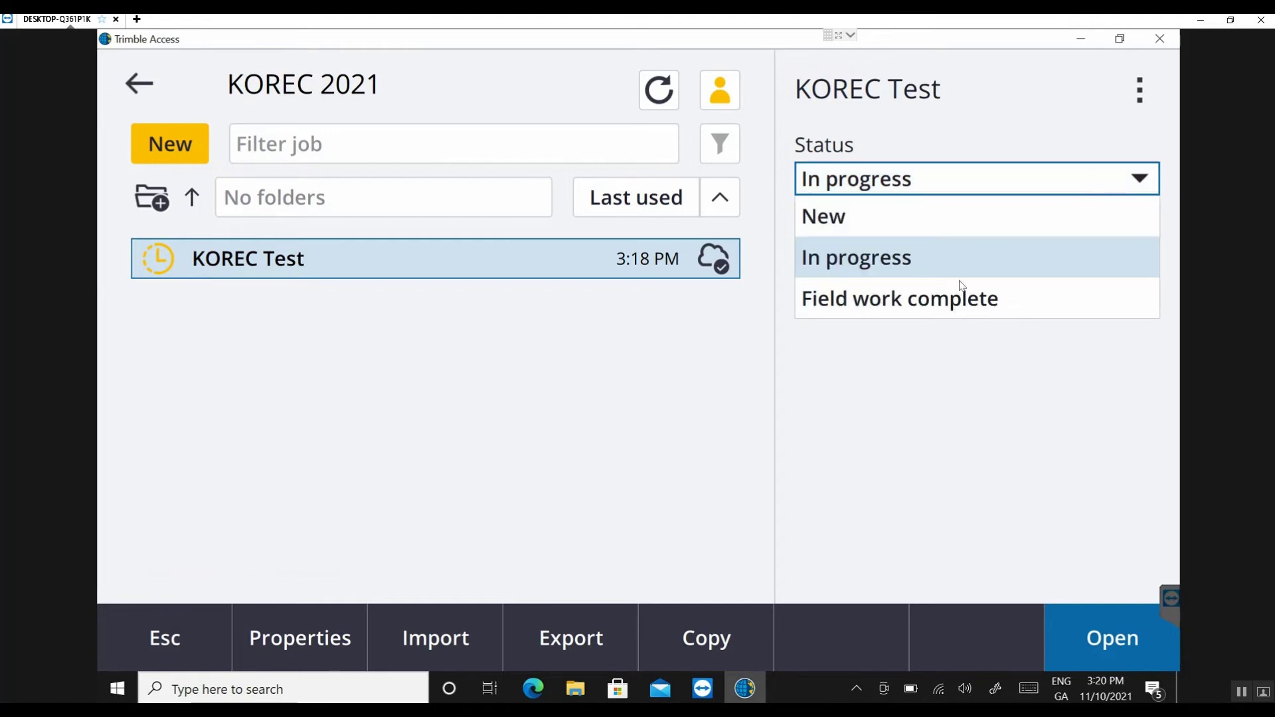
click(1003, 299)
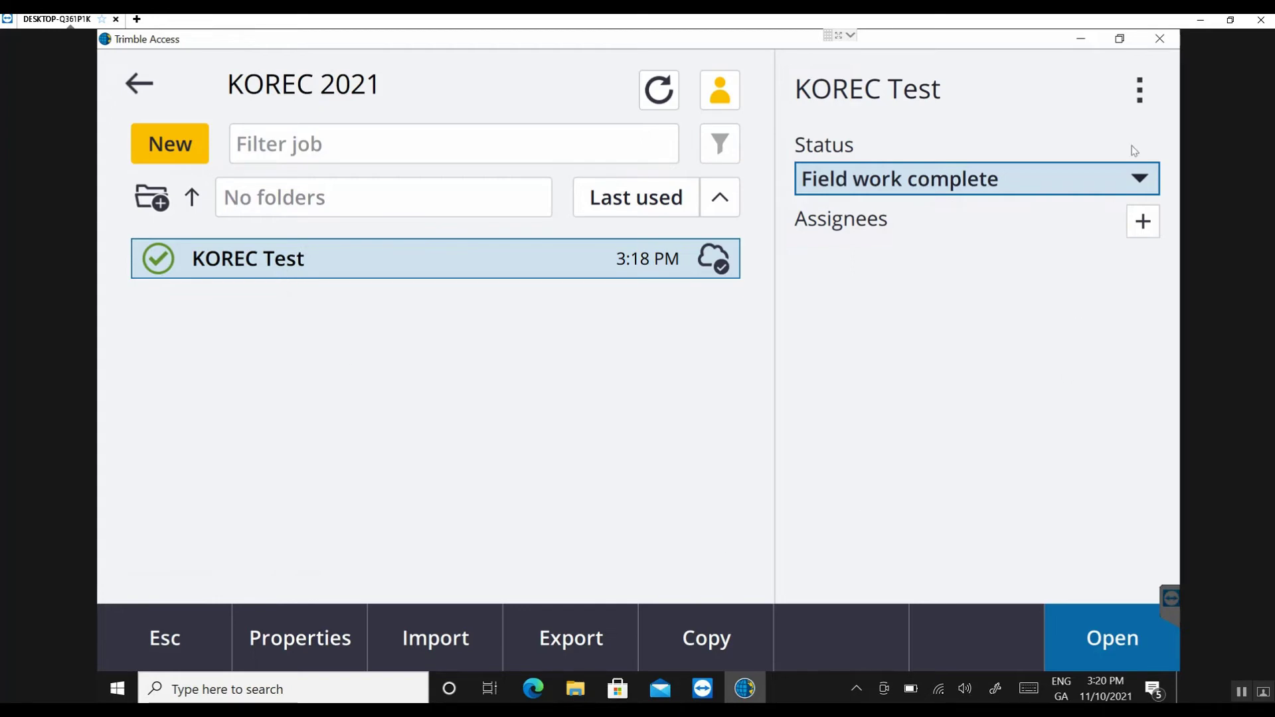
click(1242, 692)
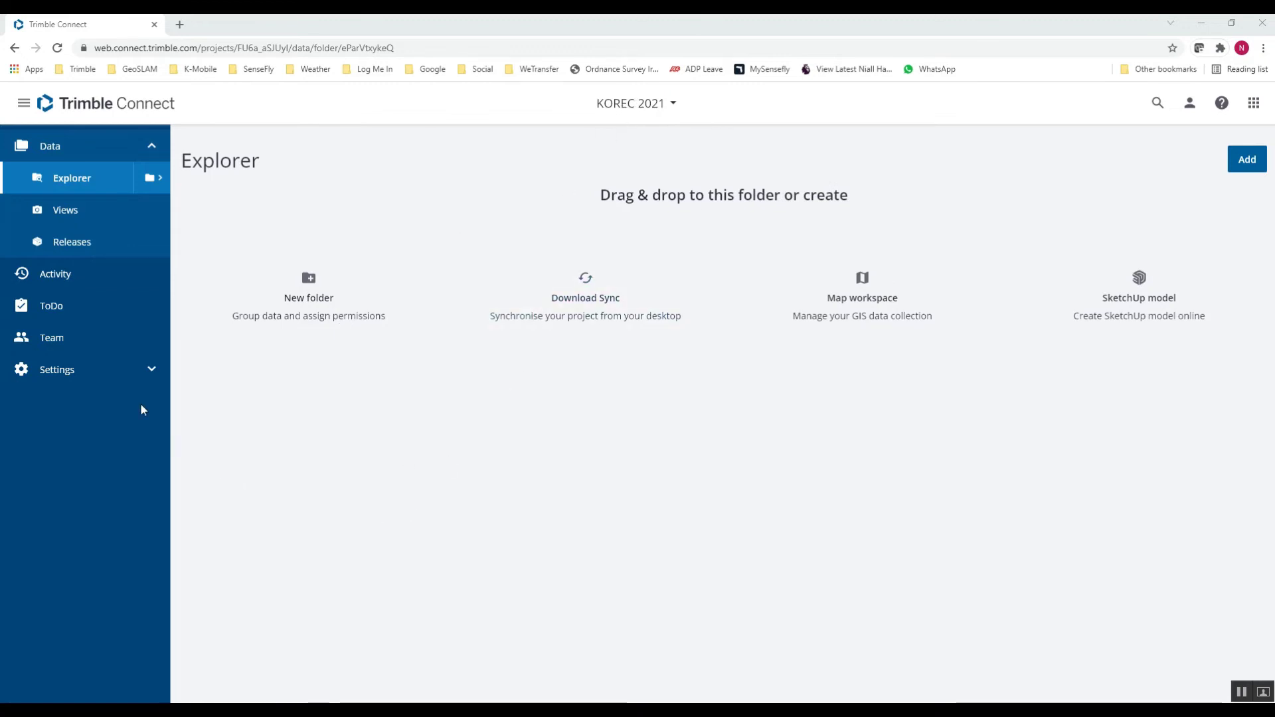
- Download the KOREC Test.job attachment from the KOREC Test to-do
click(57, 307)
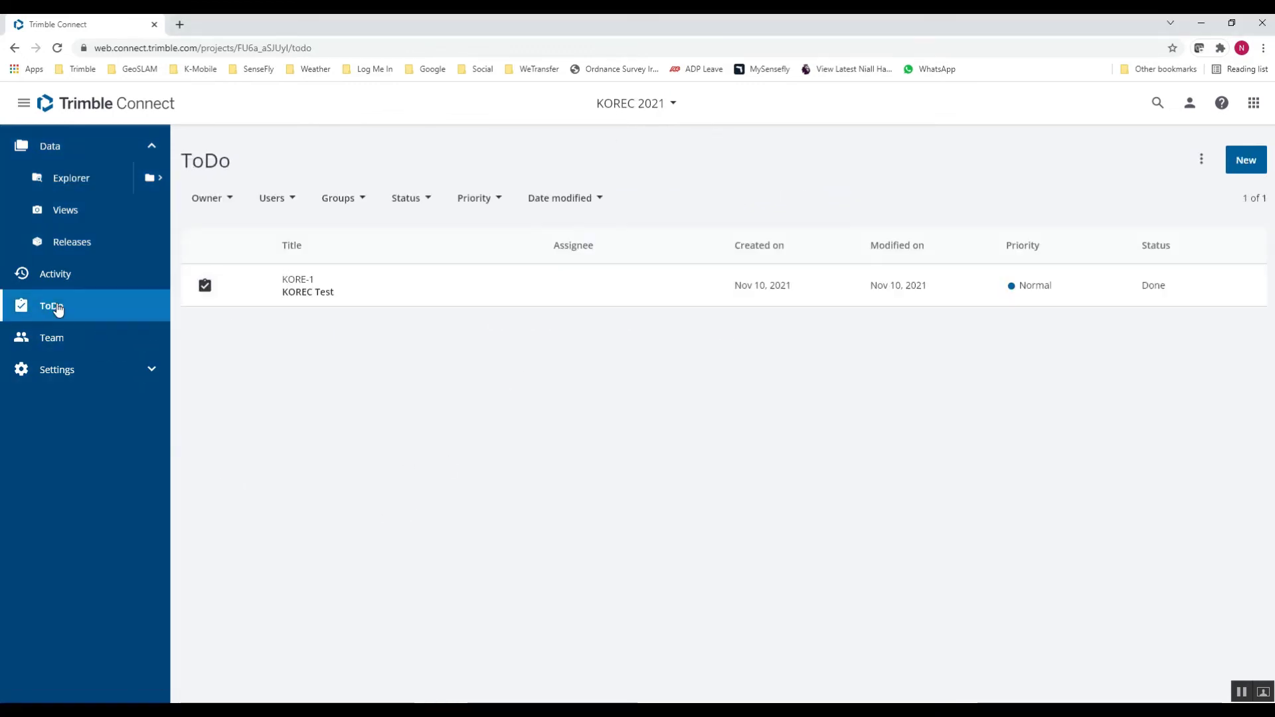
click(316, 297)
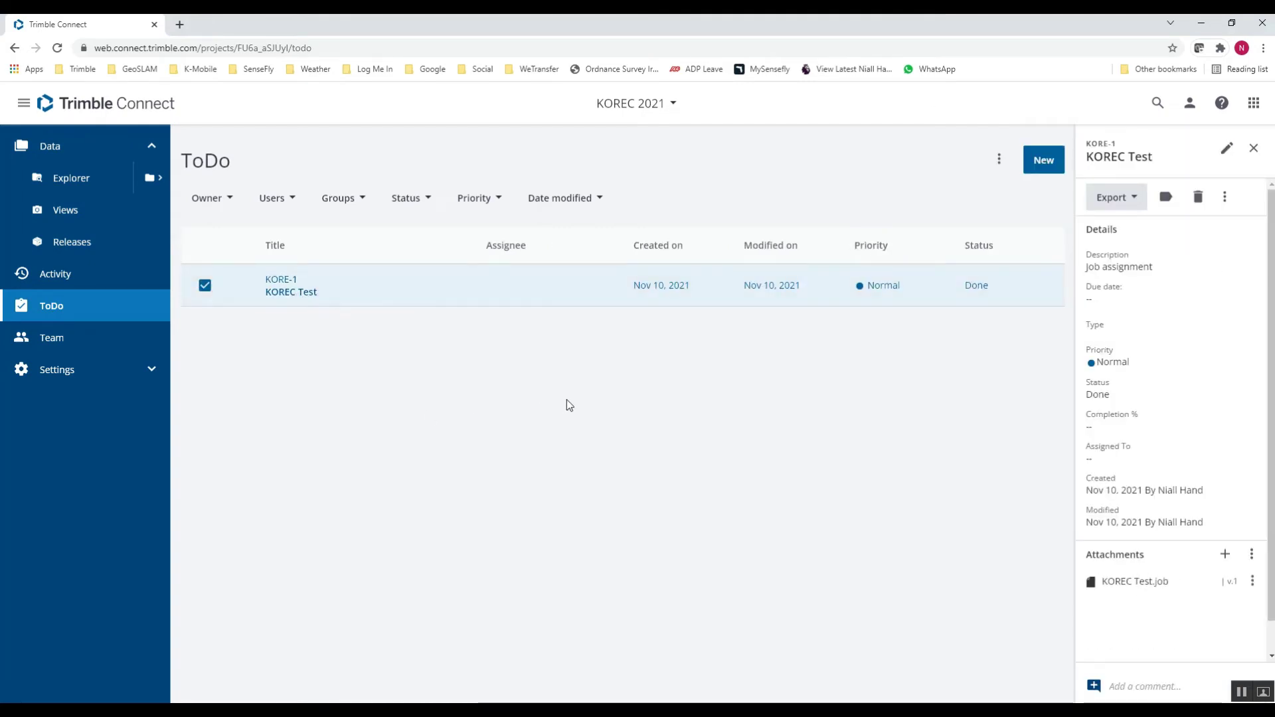
click(1254, 584)
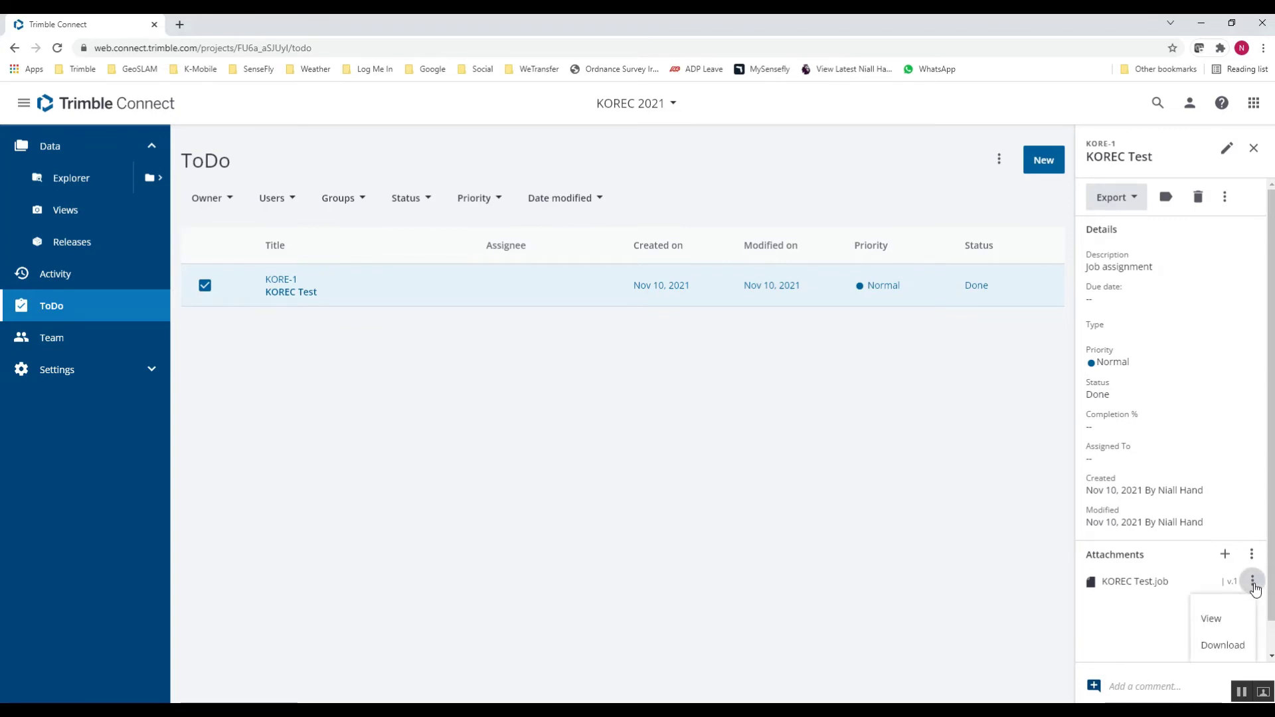
click(1234, 650)
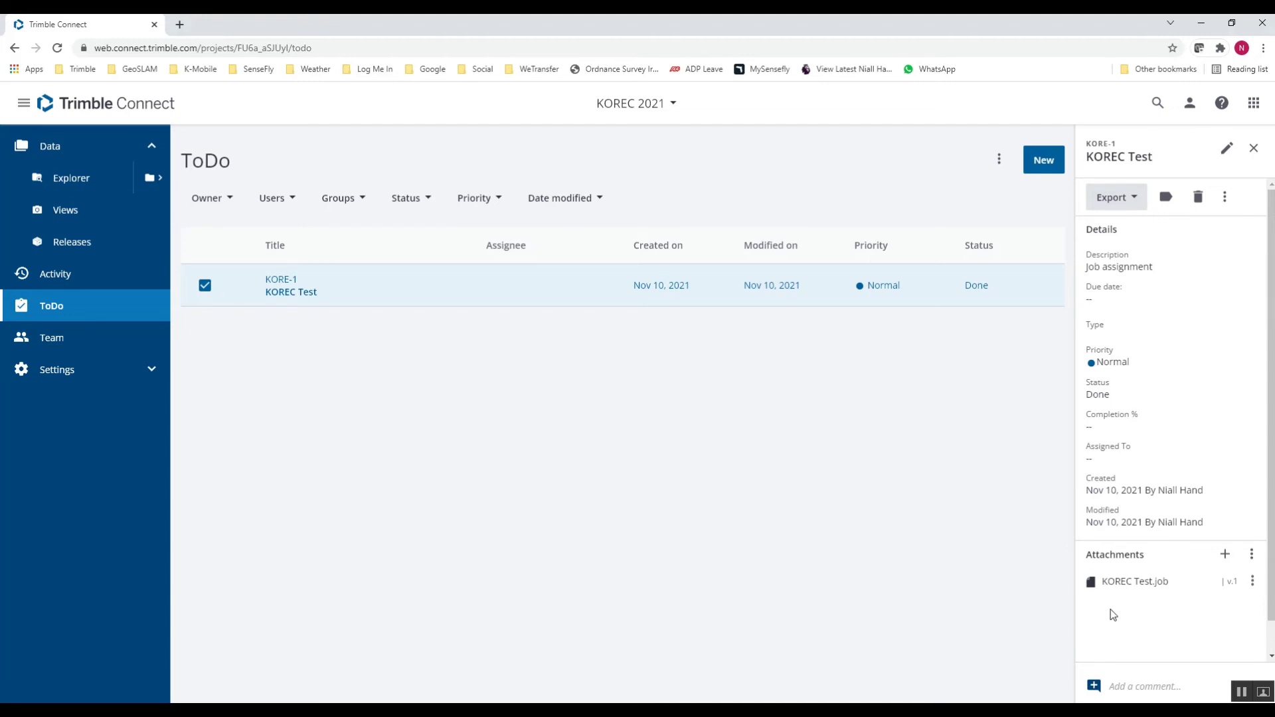
- Select the three Treatment Plant files in the Trimble Connect Files folder as to-do attachments
click(1226, 555)
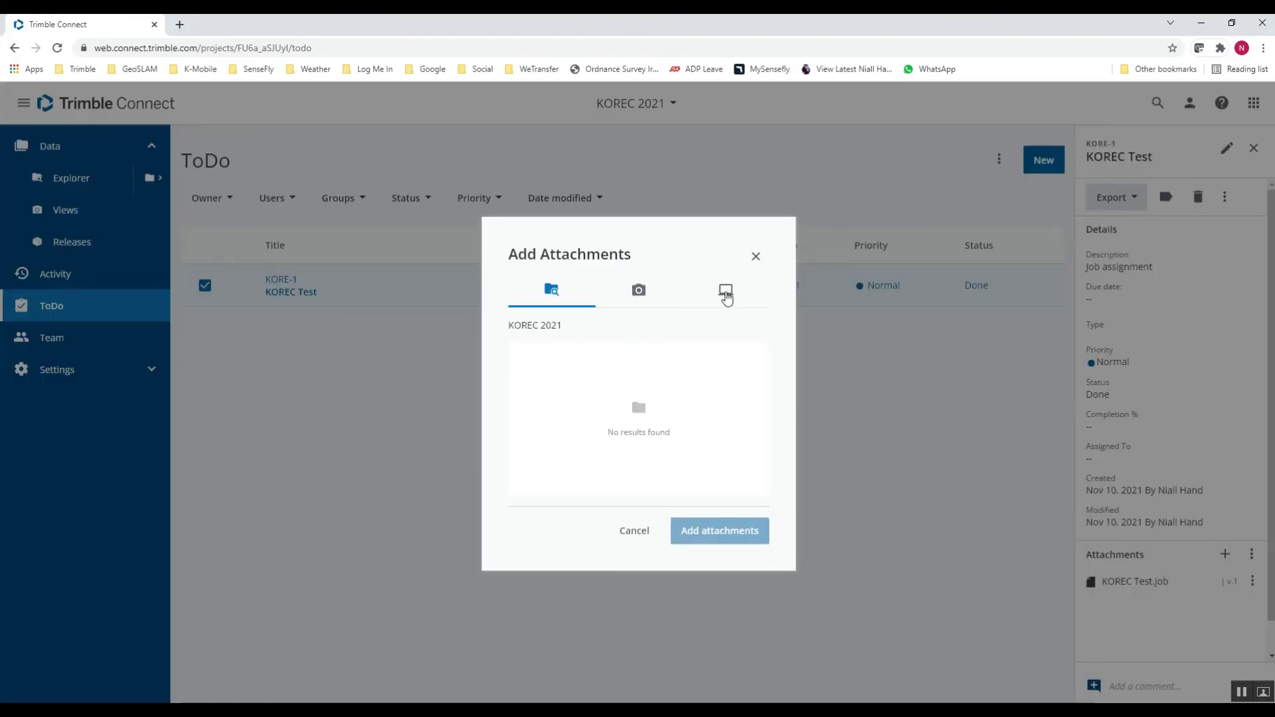
click(727, 298)
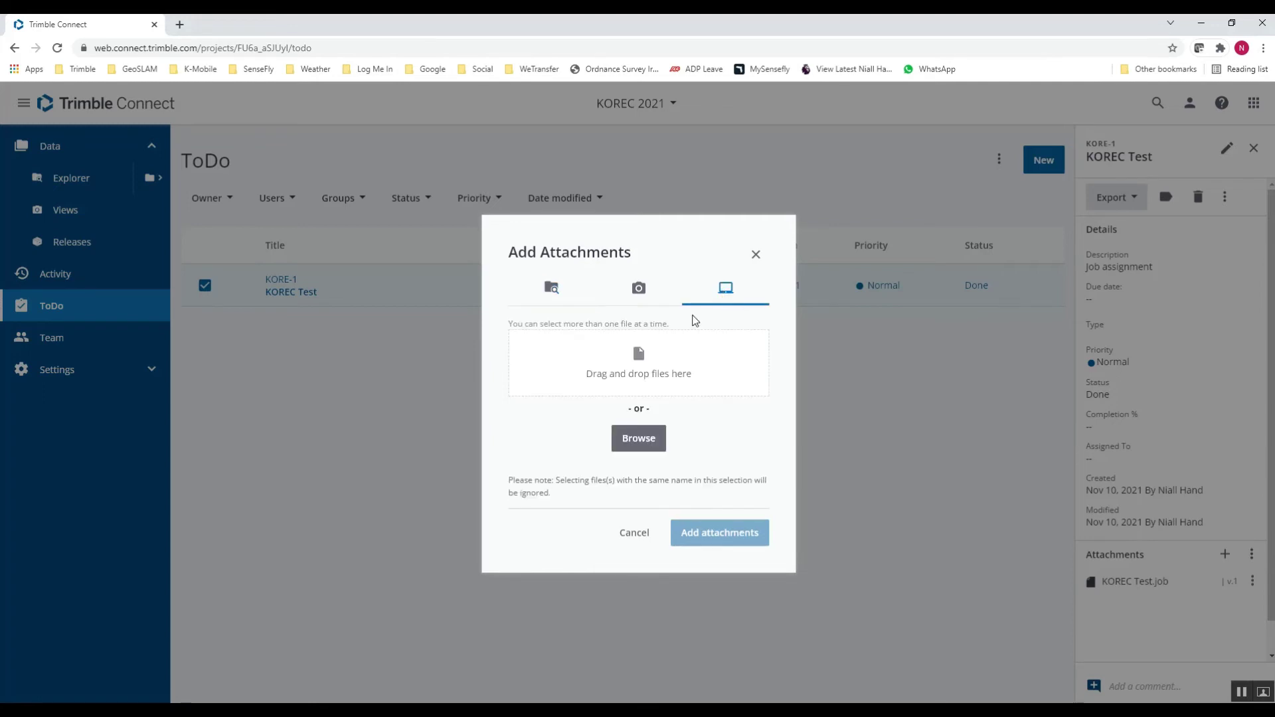
click(654, 437)
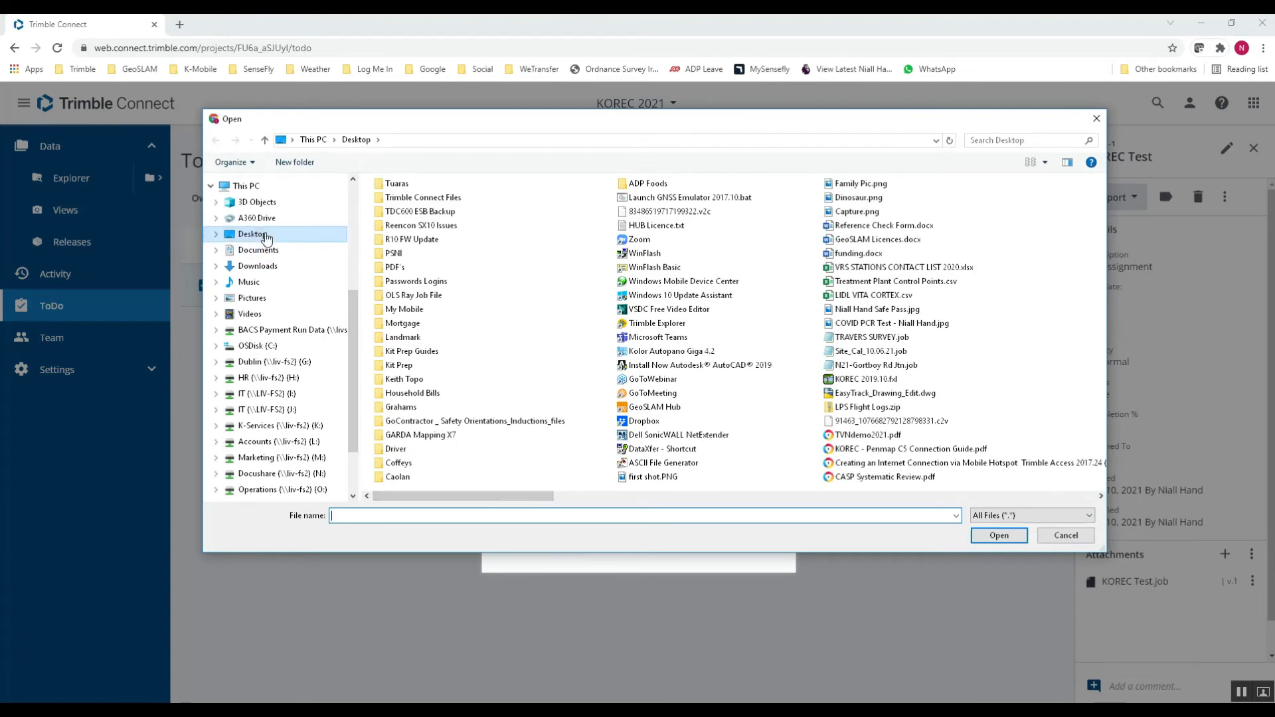
double_click(429, 198)
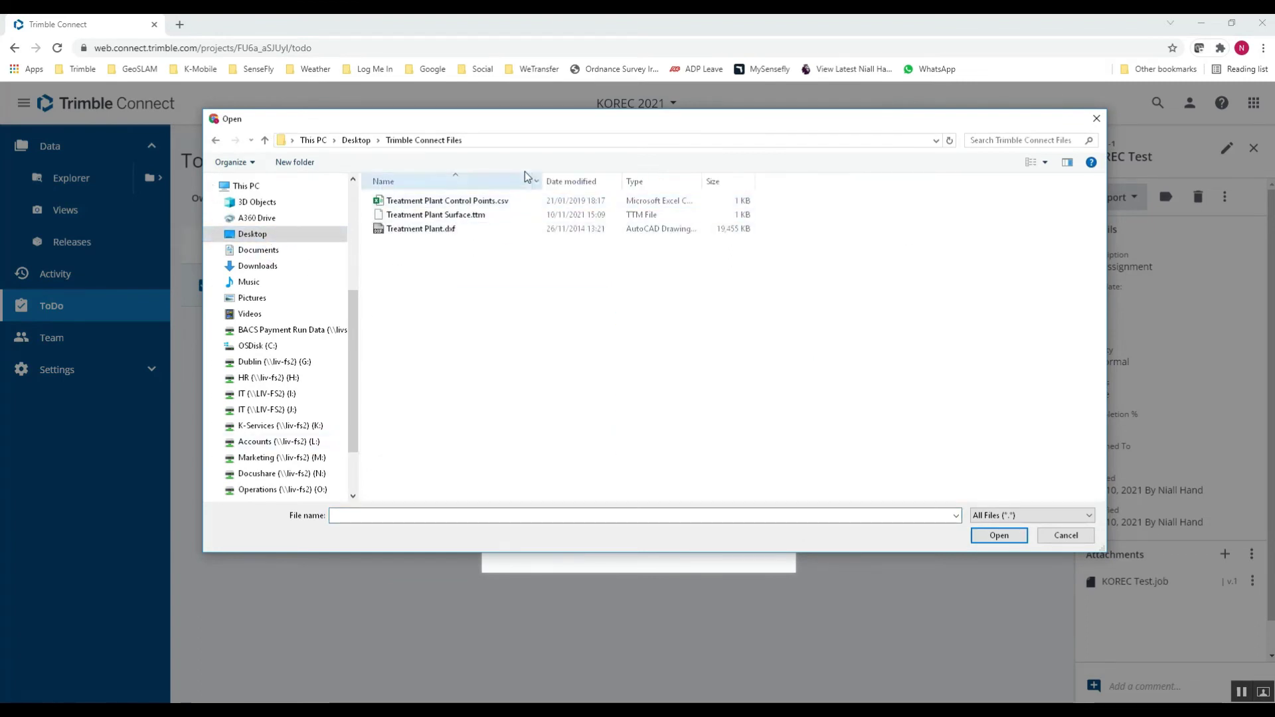
drag(510, 121, 526, 139)
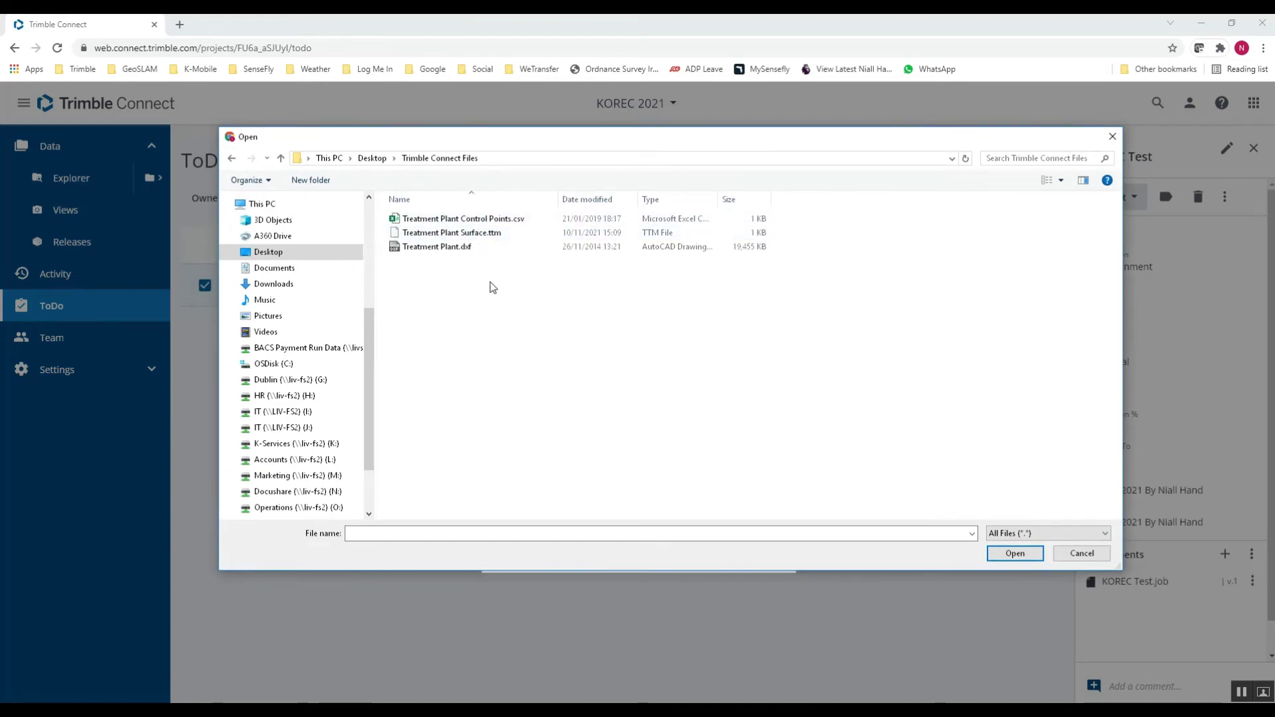
drag(474, 268, 454, 216)
- Attach the three chosen files to the KOREC Test to-do and show the full attachment list
click(1015, 554)
click(719, 535)
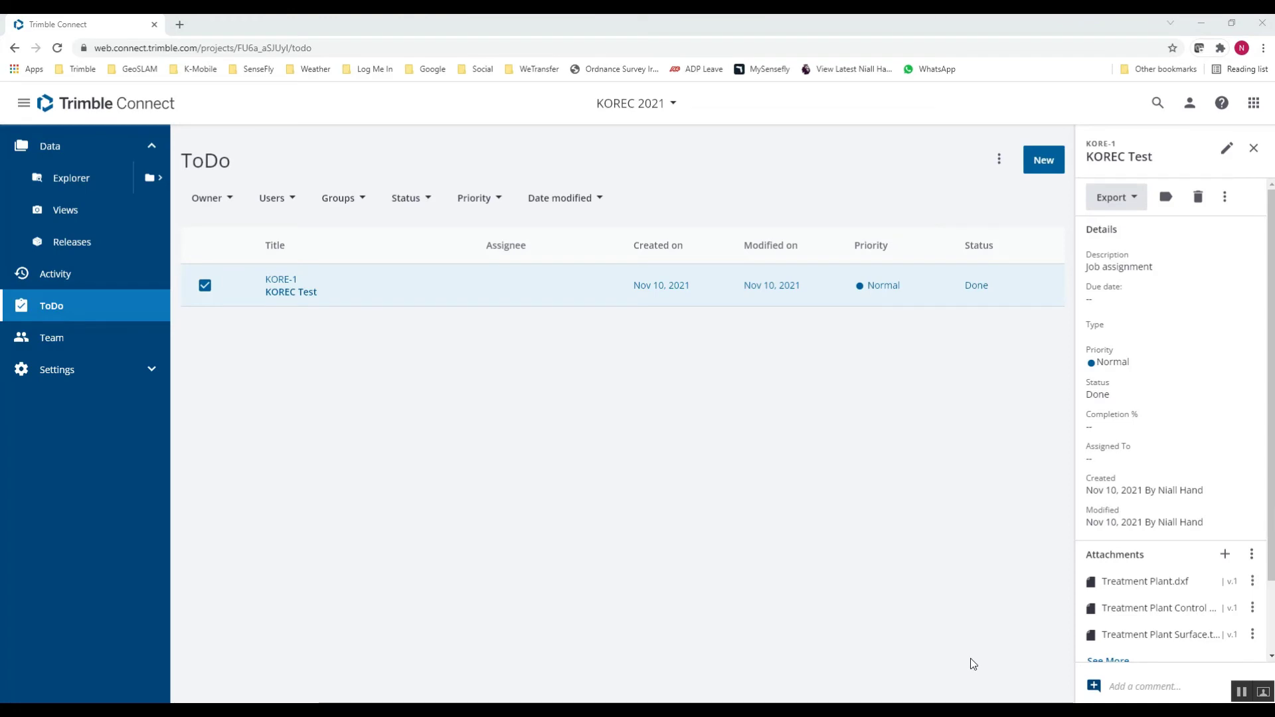
drag(1270, 392, 1268, 461)
click(1107, 590)
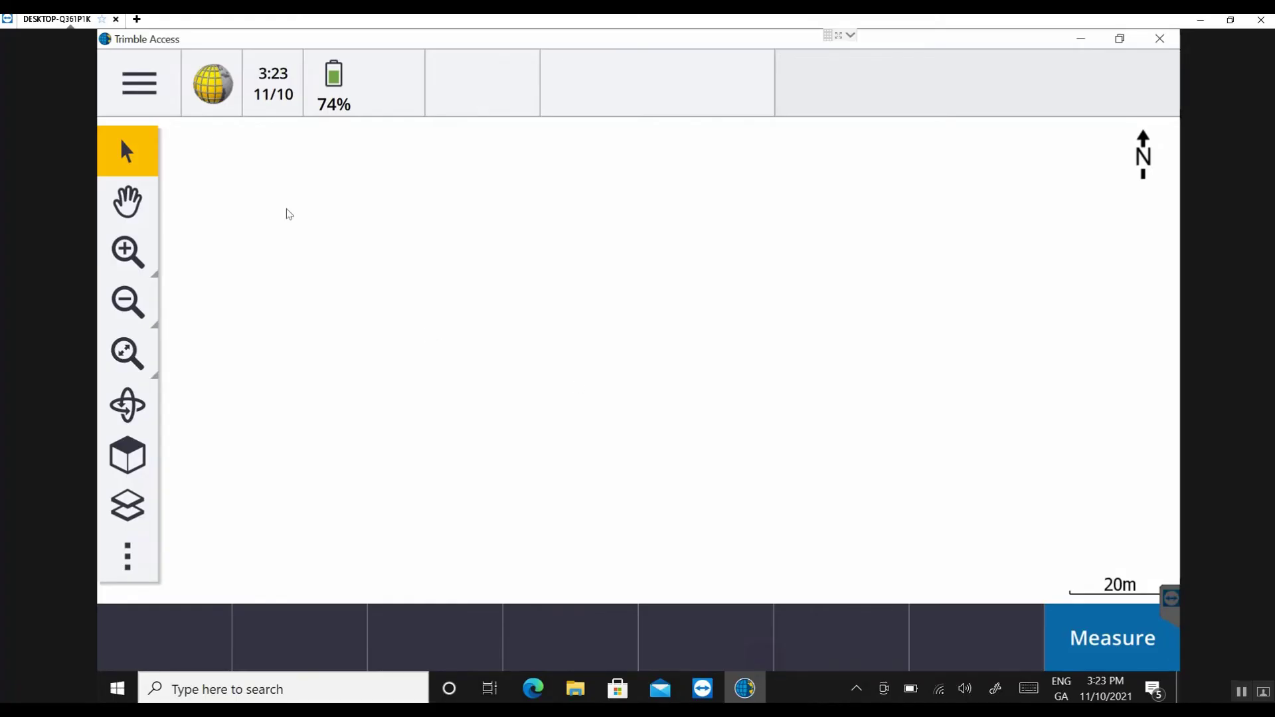
- Download the three Treatment Plant files into the KOREC Test job and open it on the map
click(146, 85)
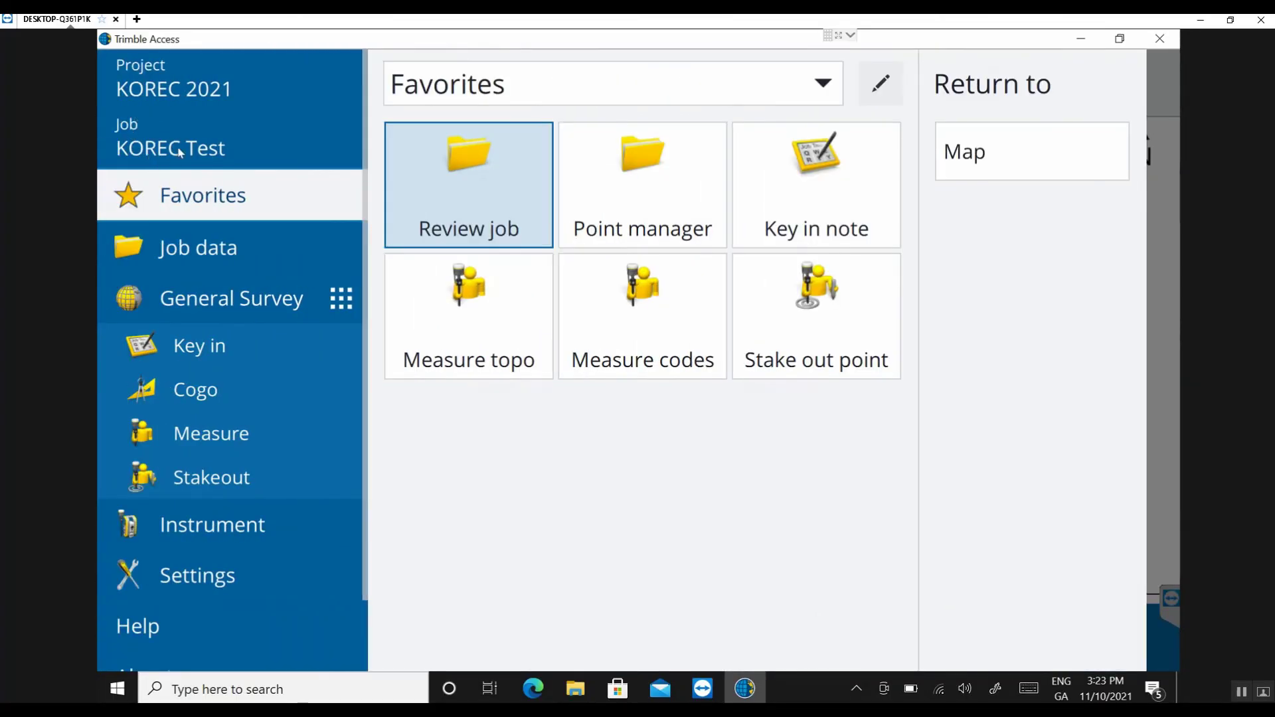
click(178, 148)
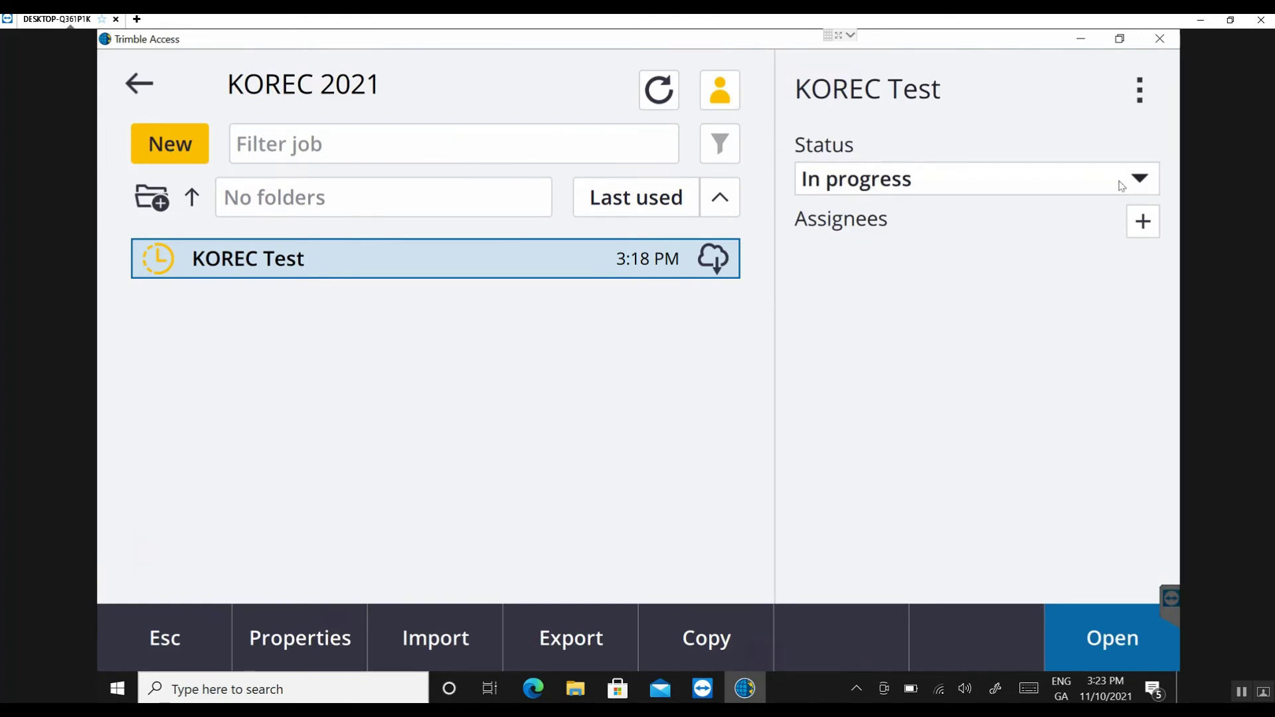
click(1141, 97)
click(1107, 132)
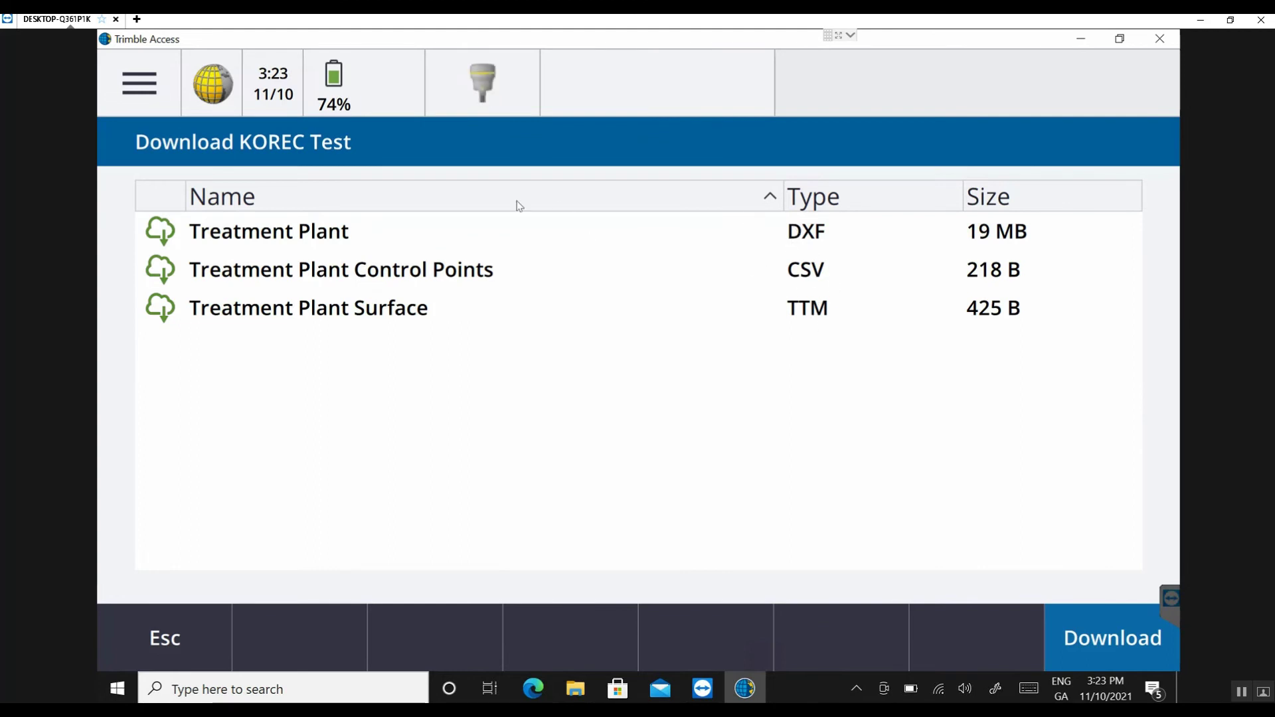
click(1113, 636)
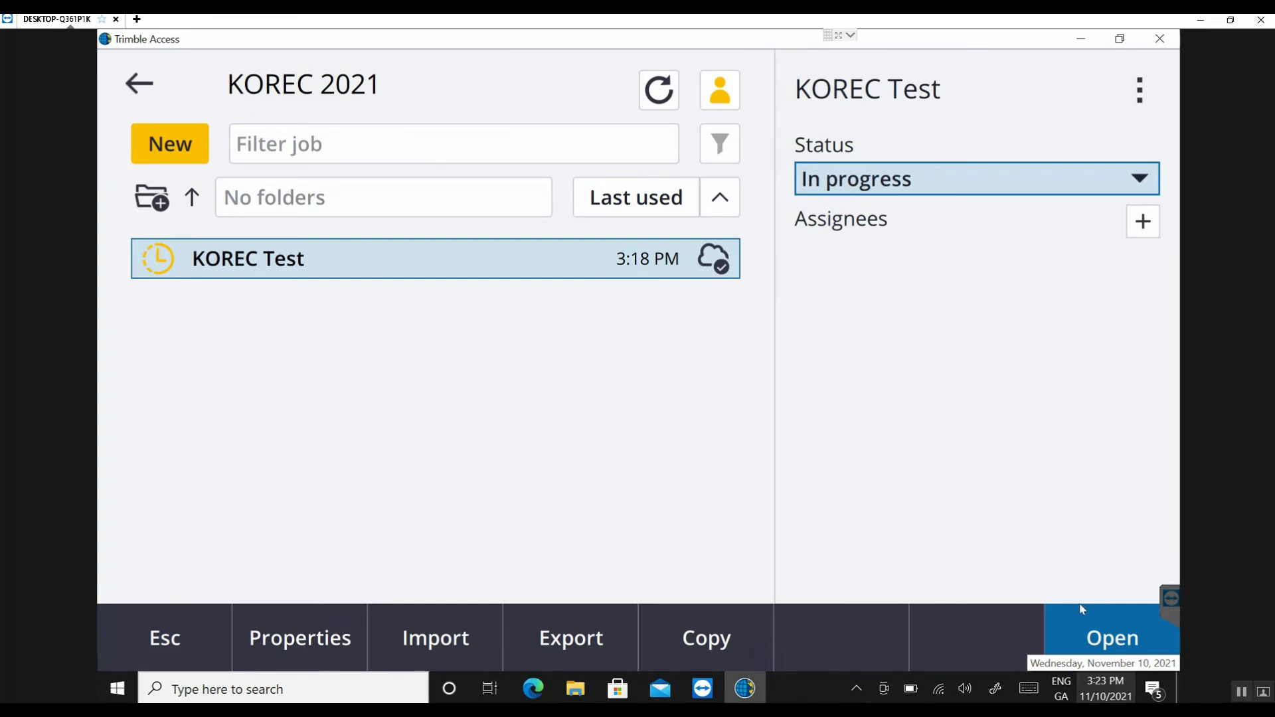
click(1081, 609)
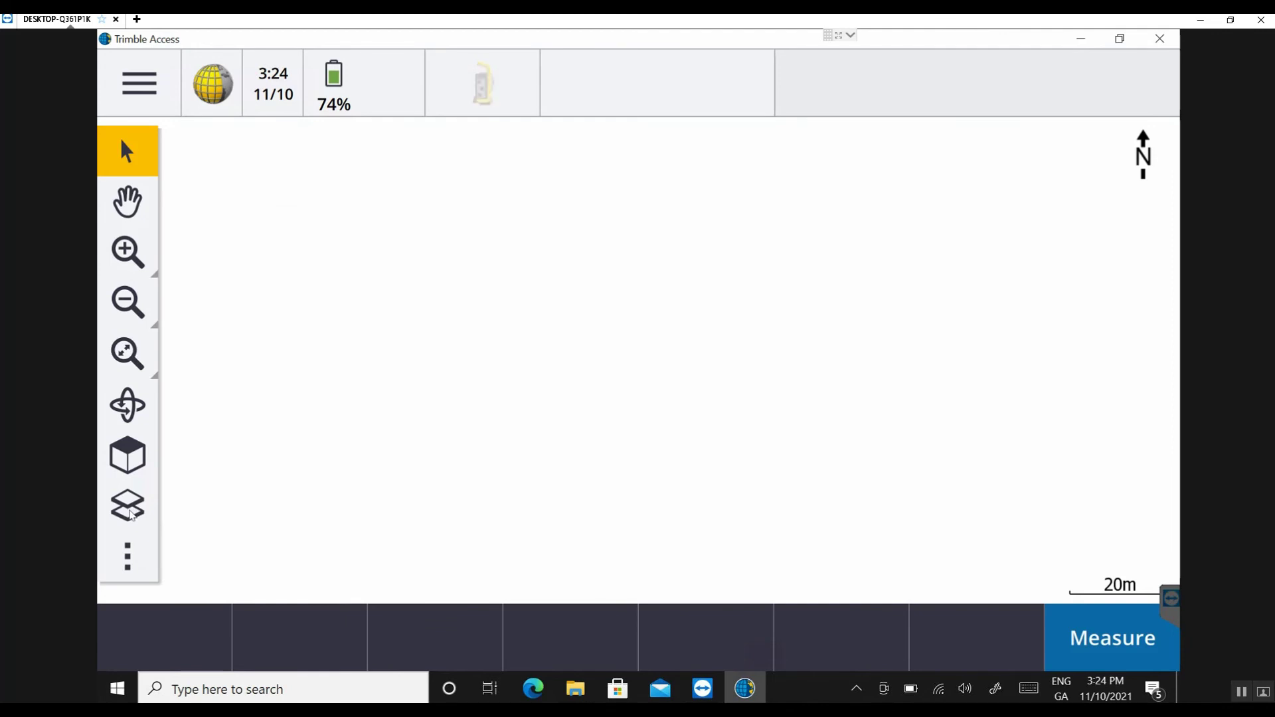
- Enable the Treatment Plant Control Points point file in Layer manager to show S1–S6
click(131, 510)
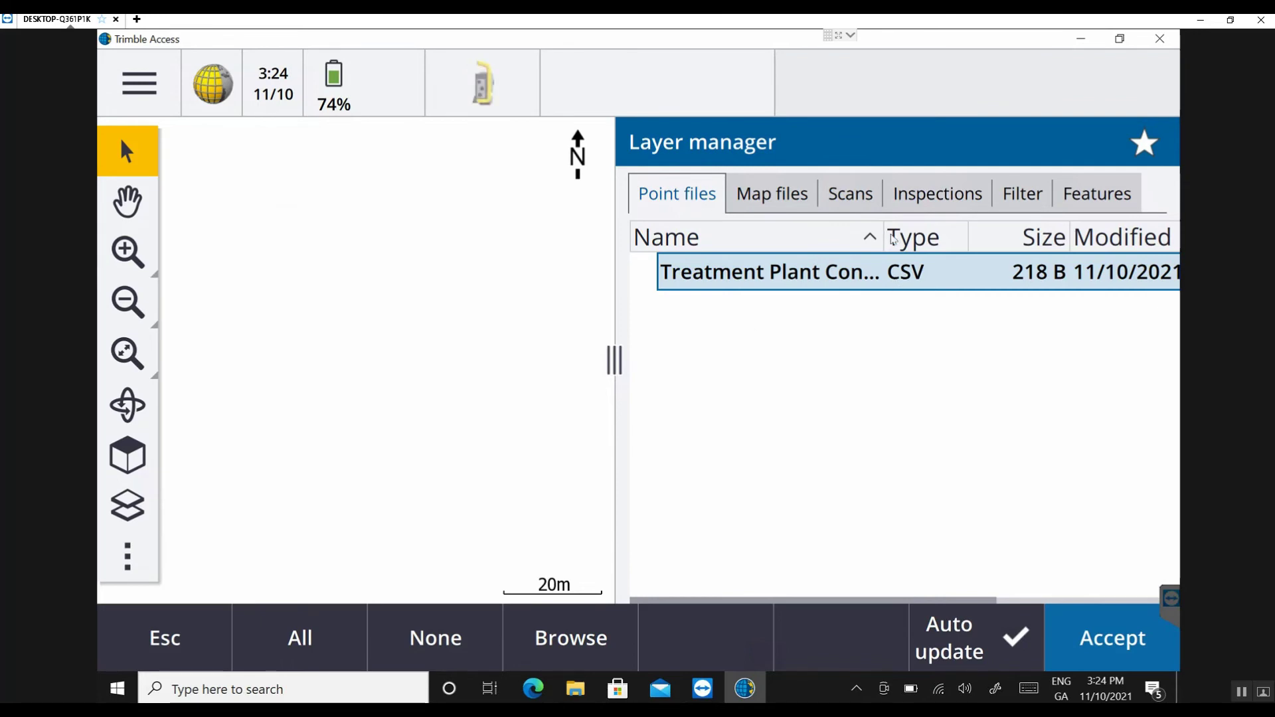
drag(893, 239, 990, 241)
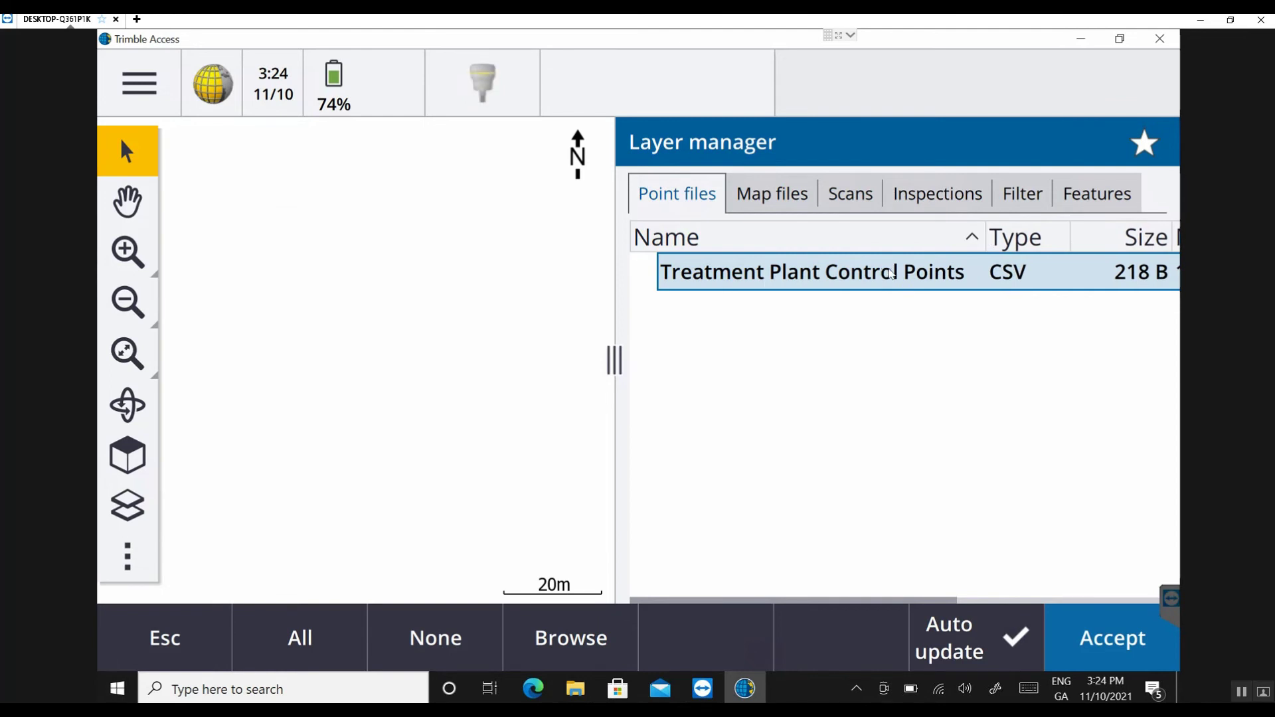
click(648, 271)
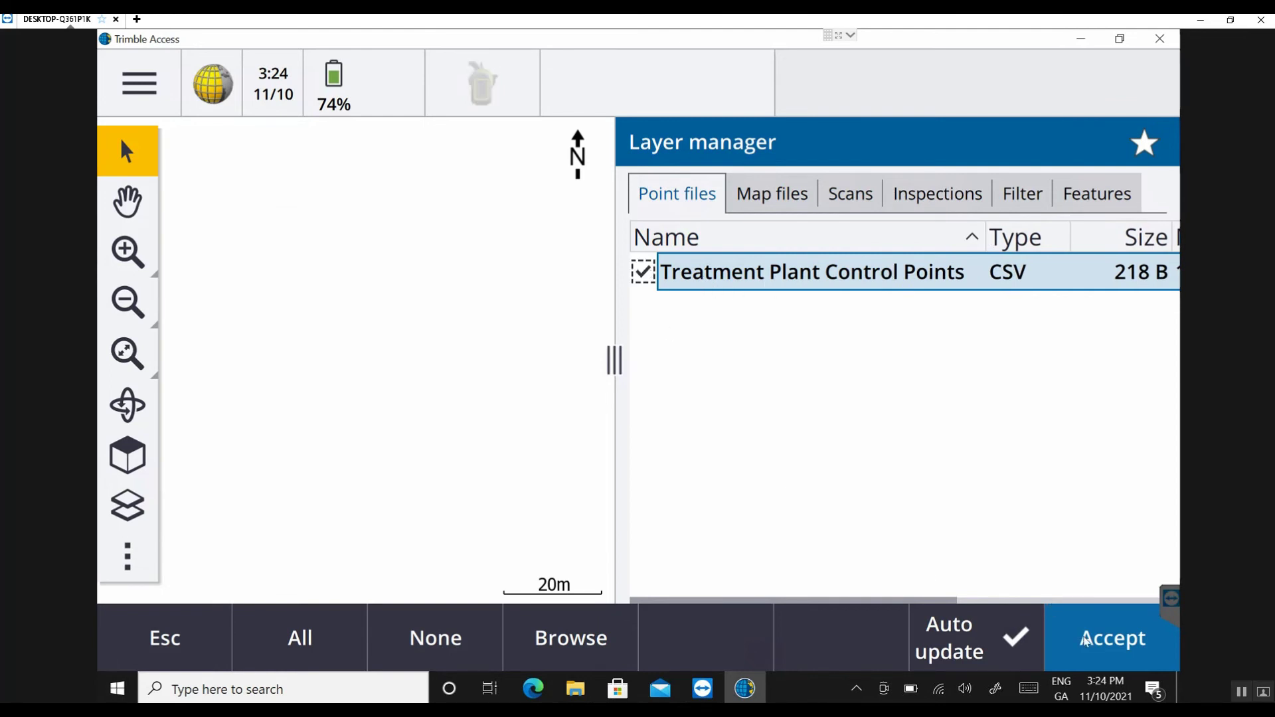
click(1084, 639)
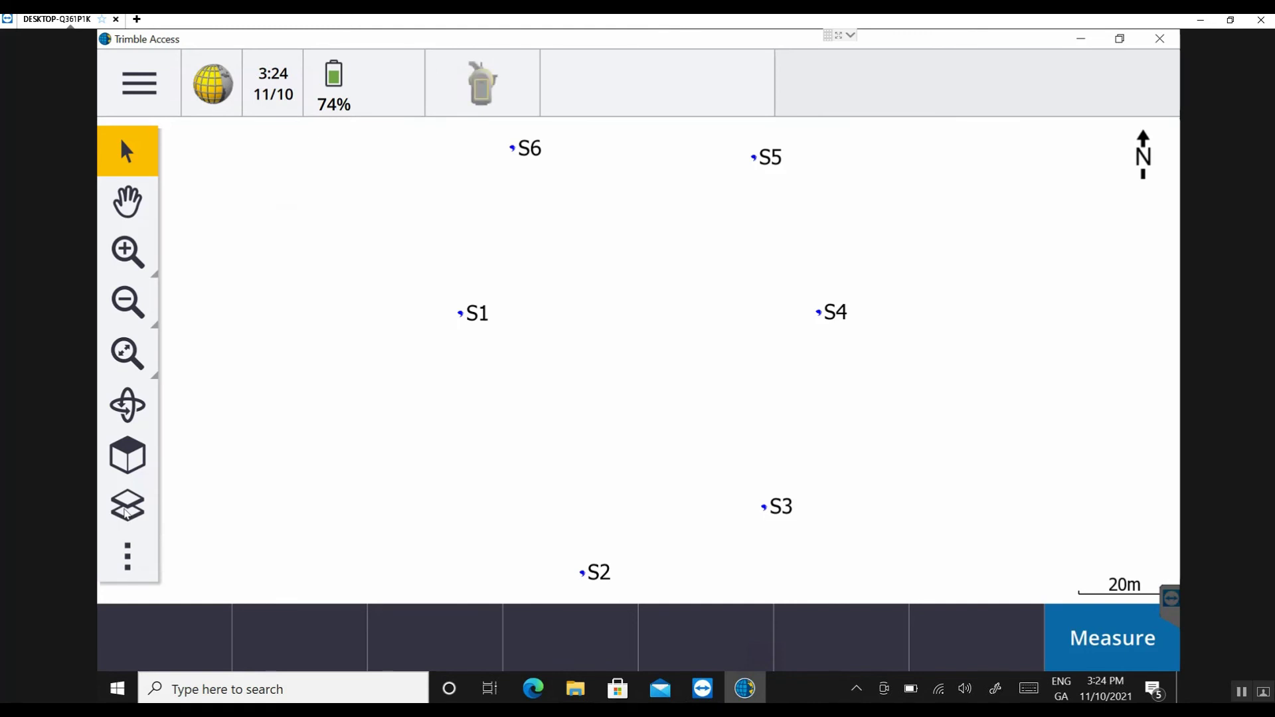
- Make the Treatment Plant DXF map file visible and selectable in Layer manager
click(126, 507)
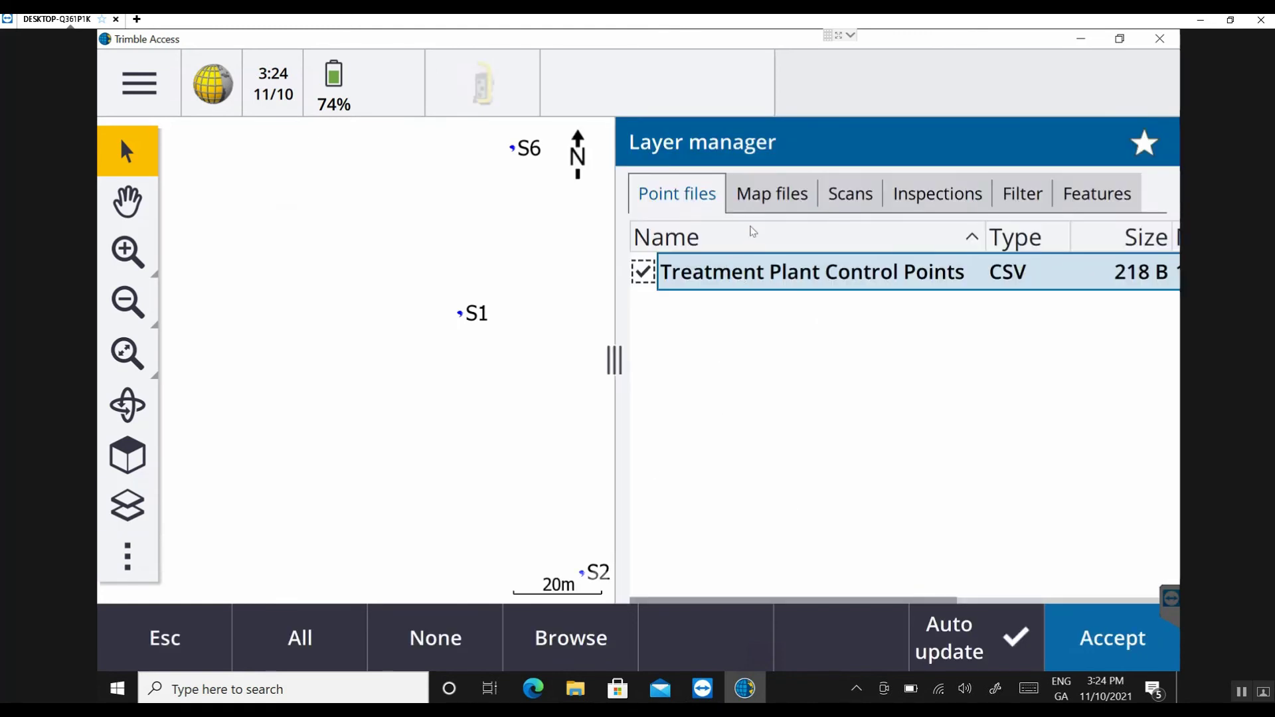
click(772, 194)
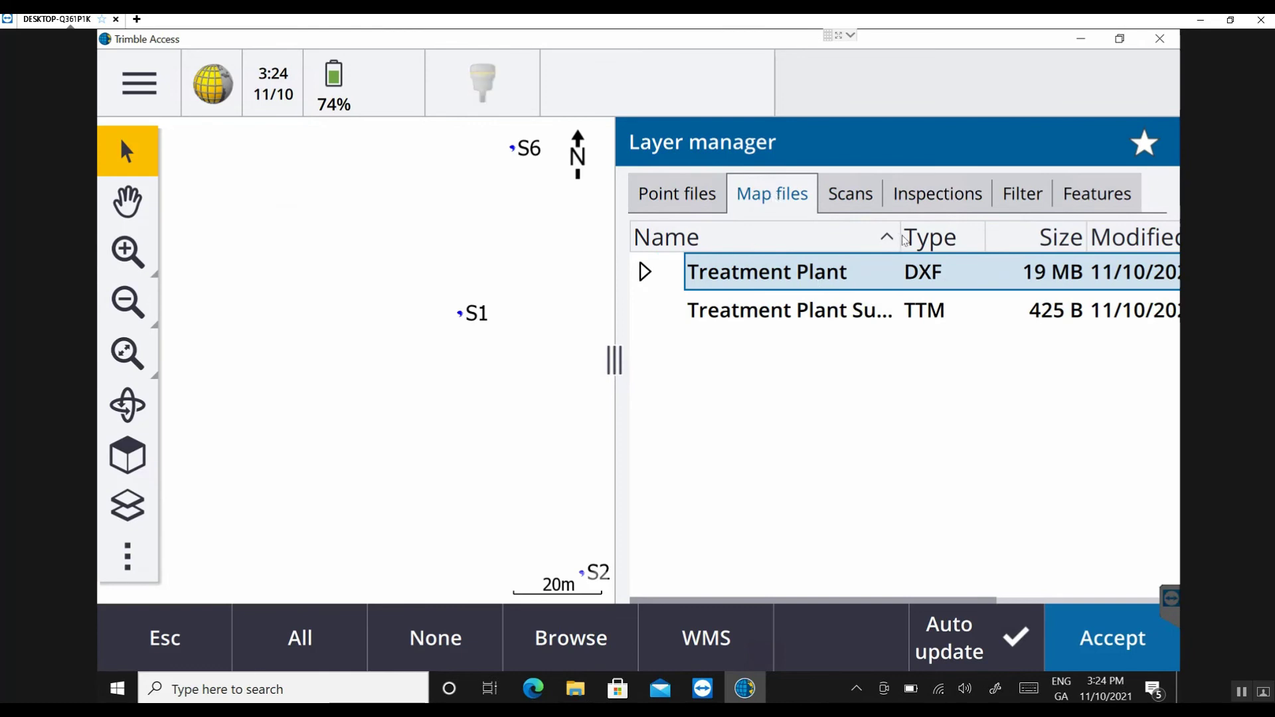
drag(903, 244, 1017, 245)
click(708, 269)
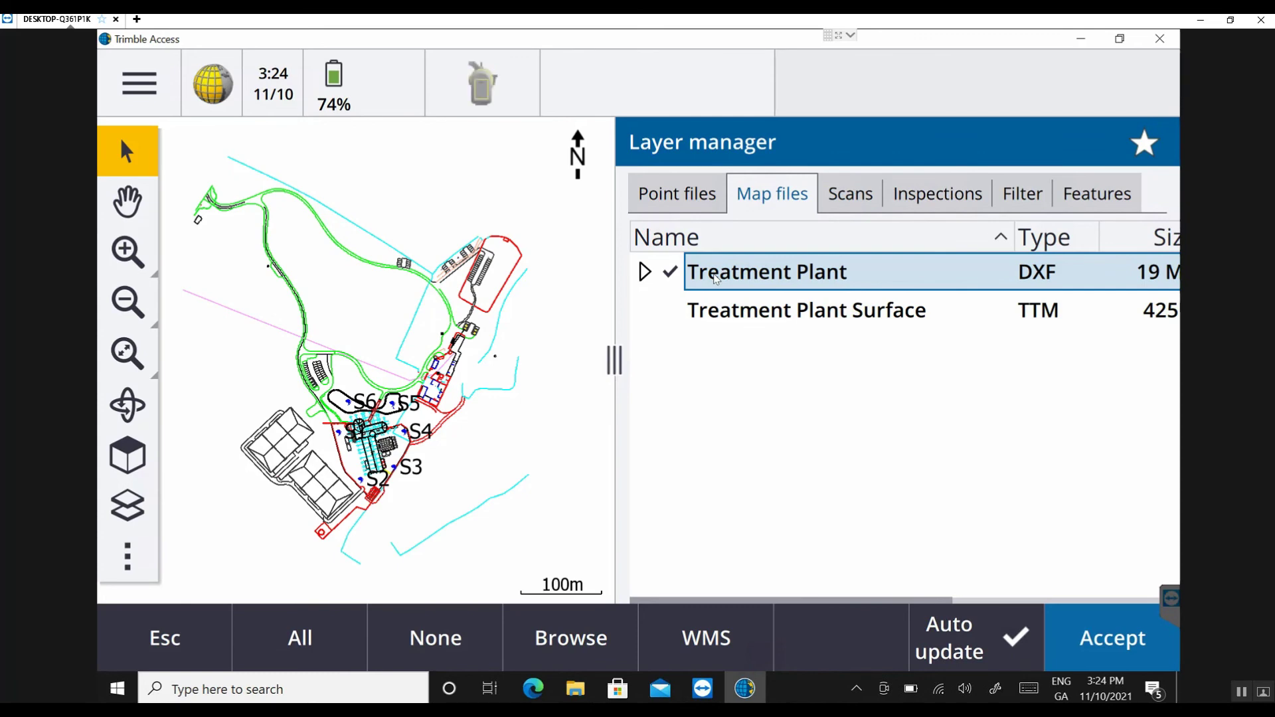
click(708, 277)
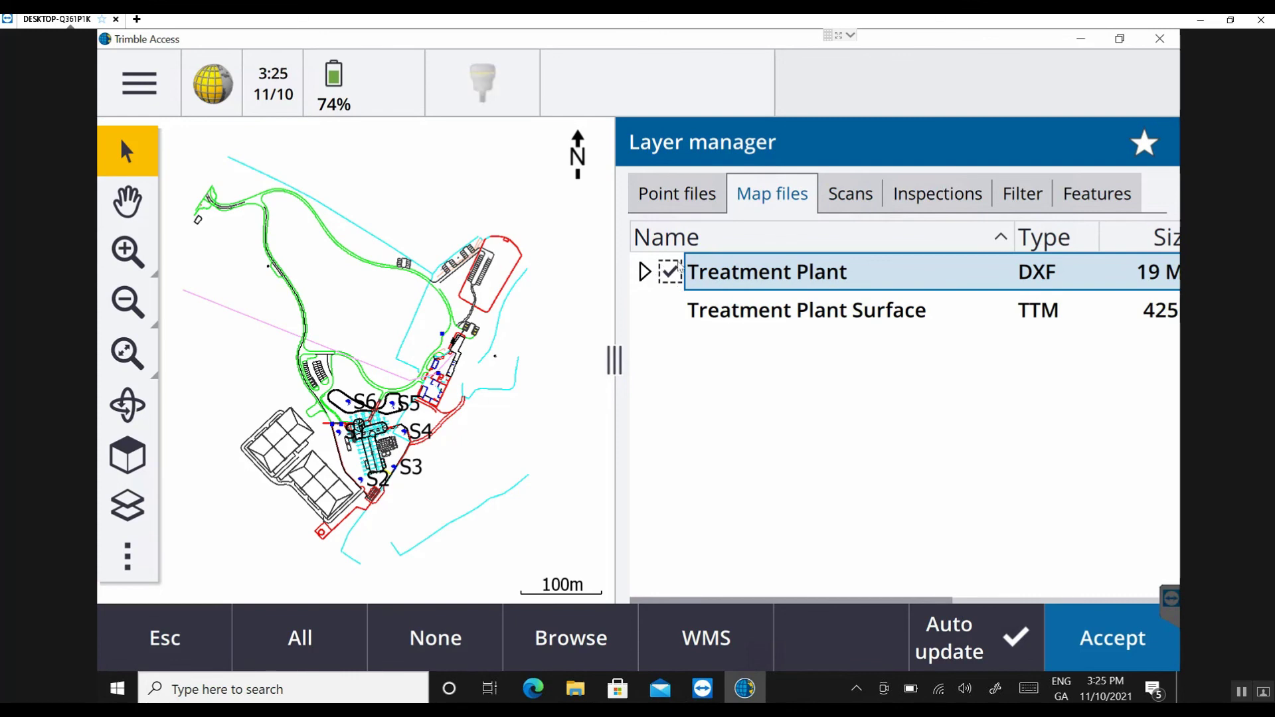
click(1116, 659)
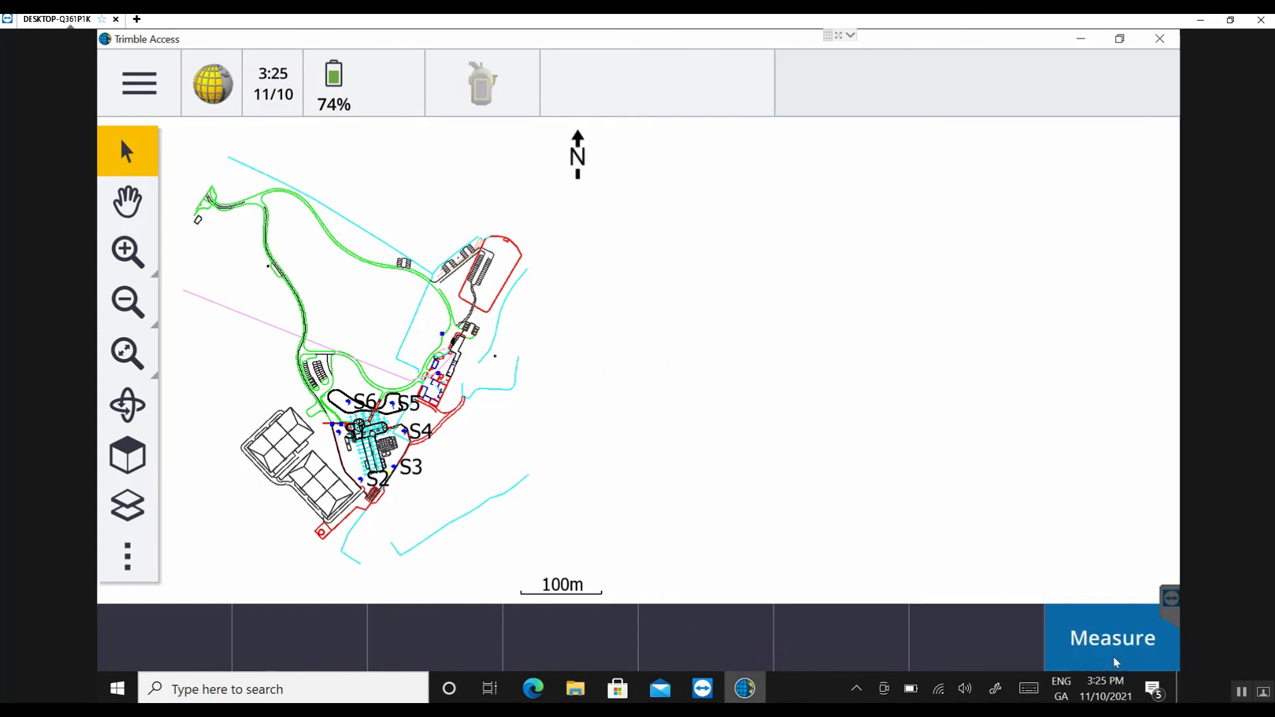
click(135, 249)
- Make the Treatment Plant Surface visible and selectable, then zoom to its 10–12 m shading
click(318, 508)
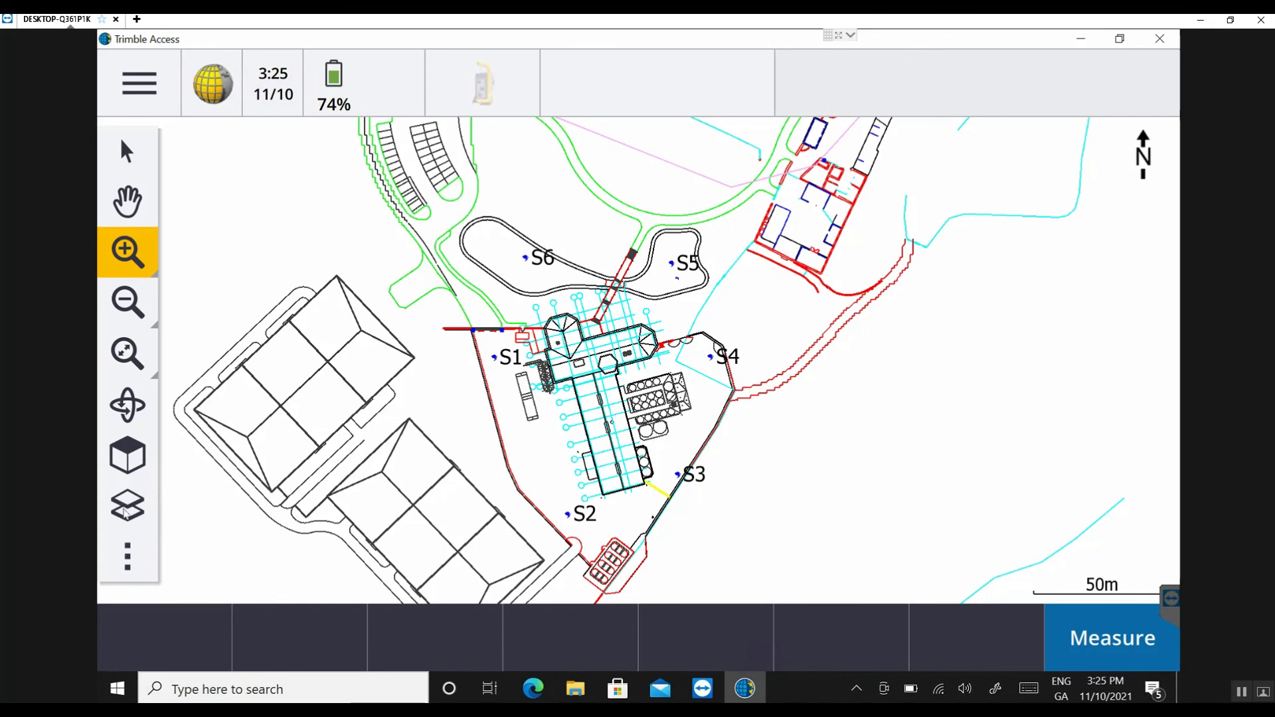
click(124, 512)
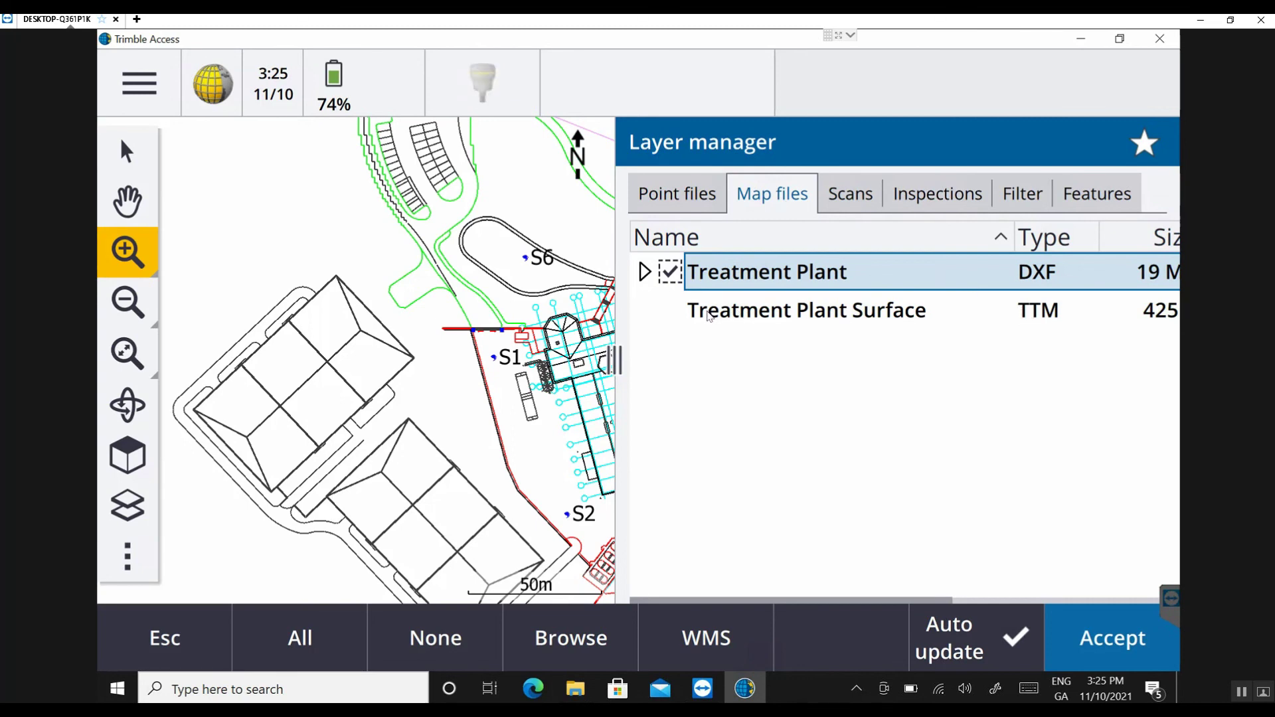
click(726, 315)
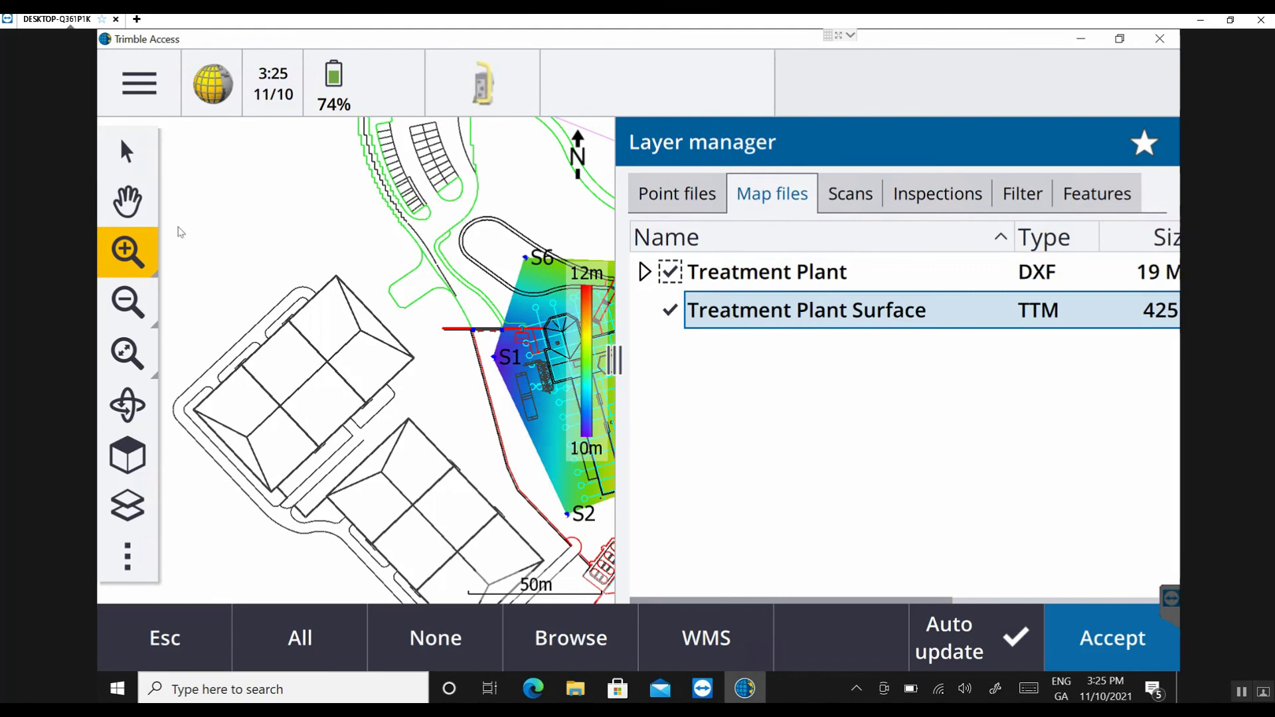
scroll(183, 234, up, 5)
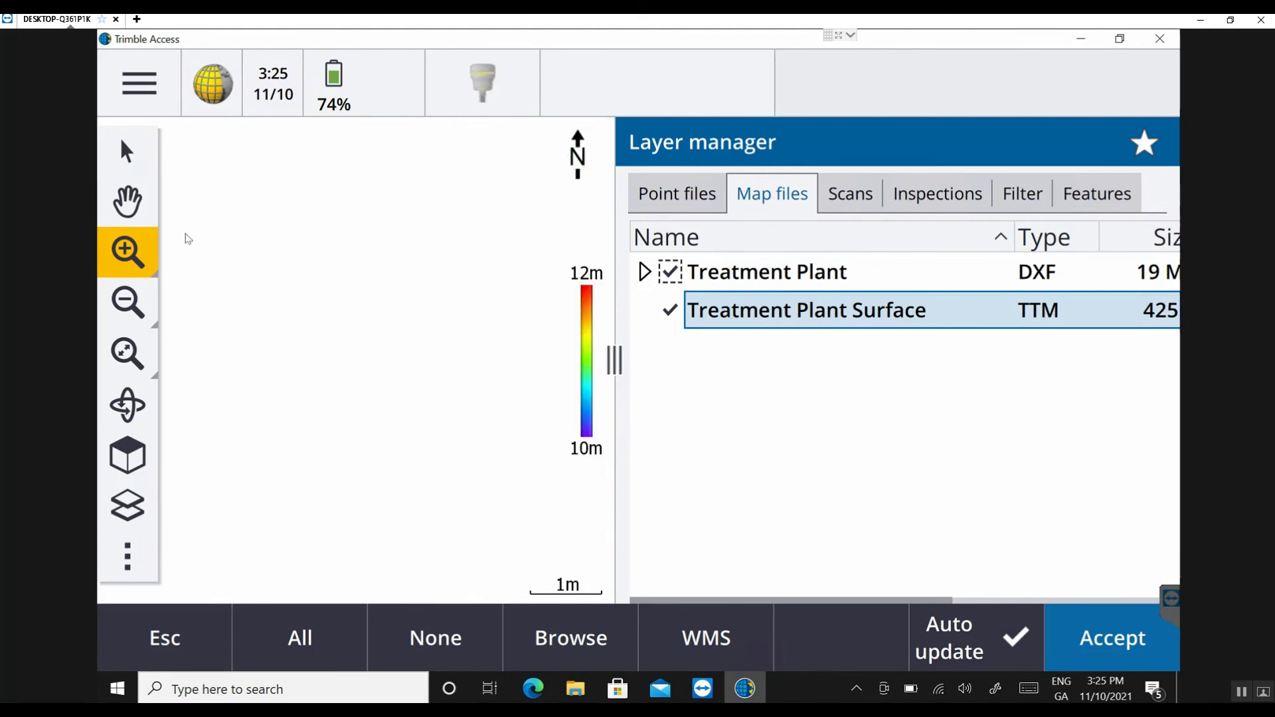
click(127, 353)
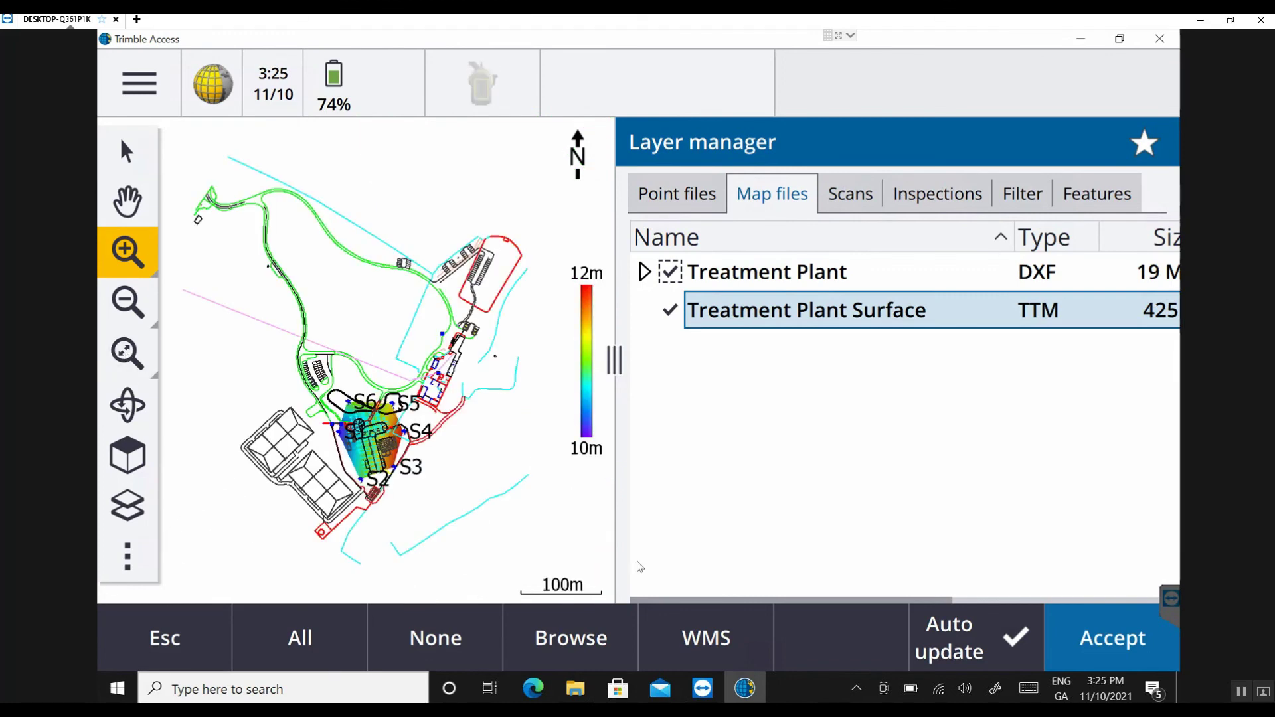
click(692, 324)
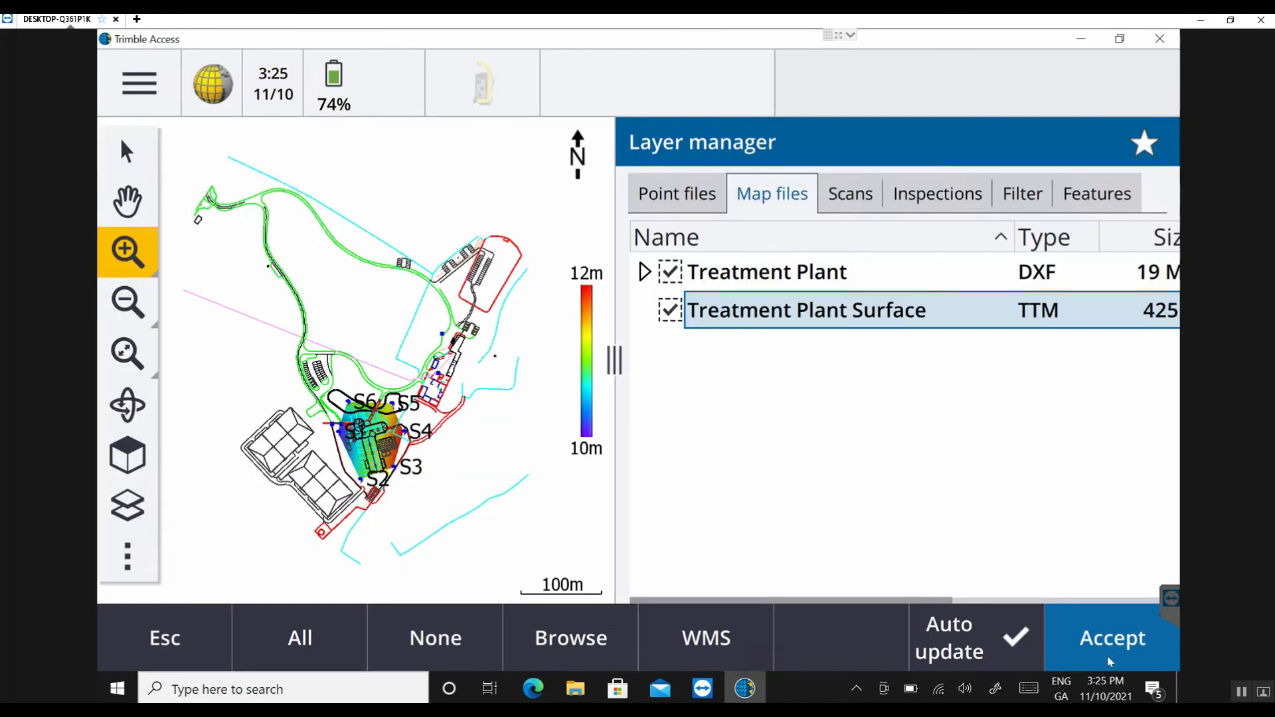
key(Return)
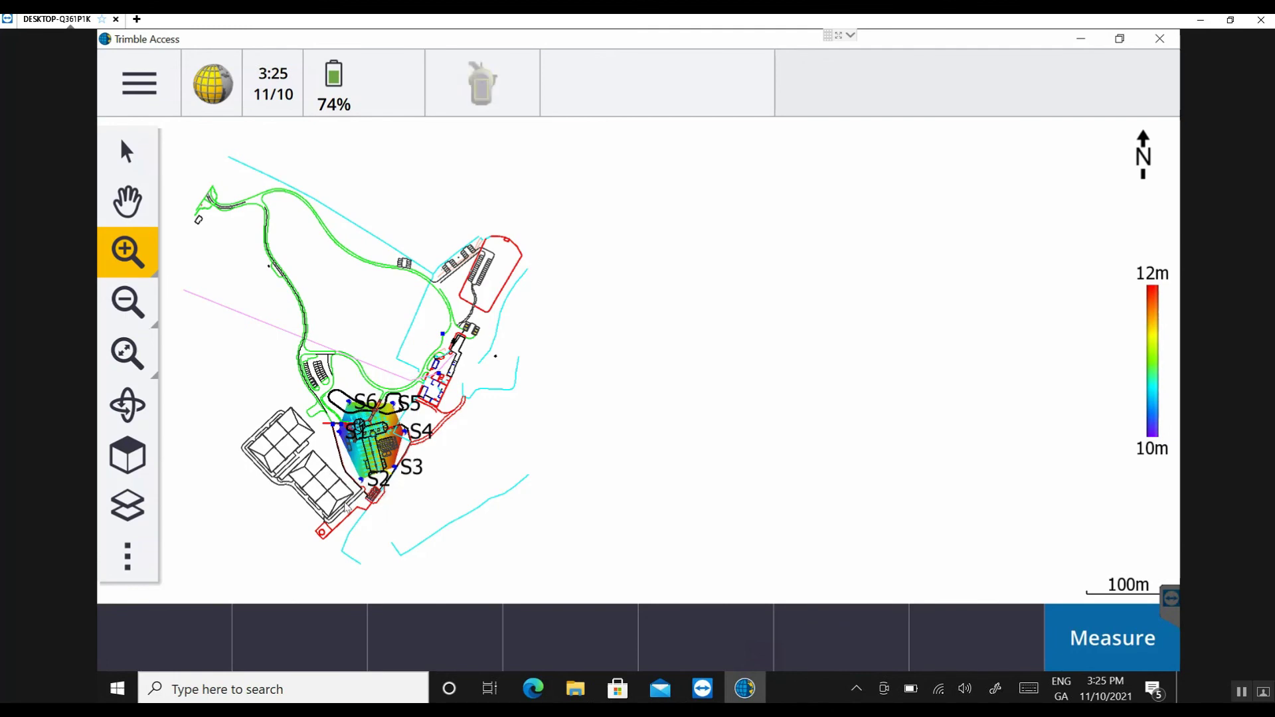
click(389, 435)
key(p)
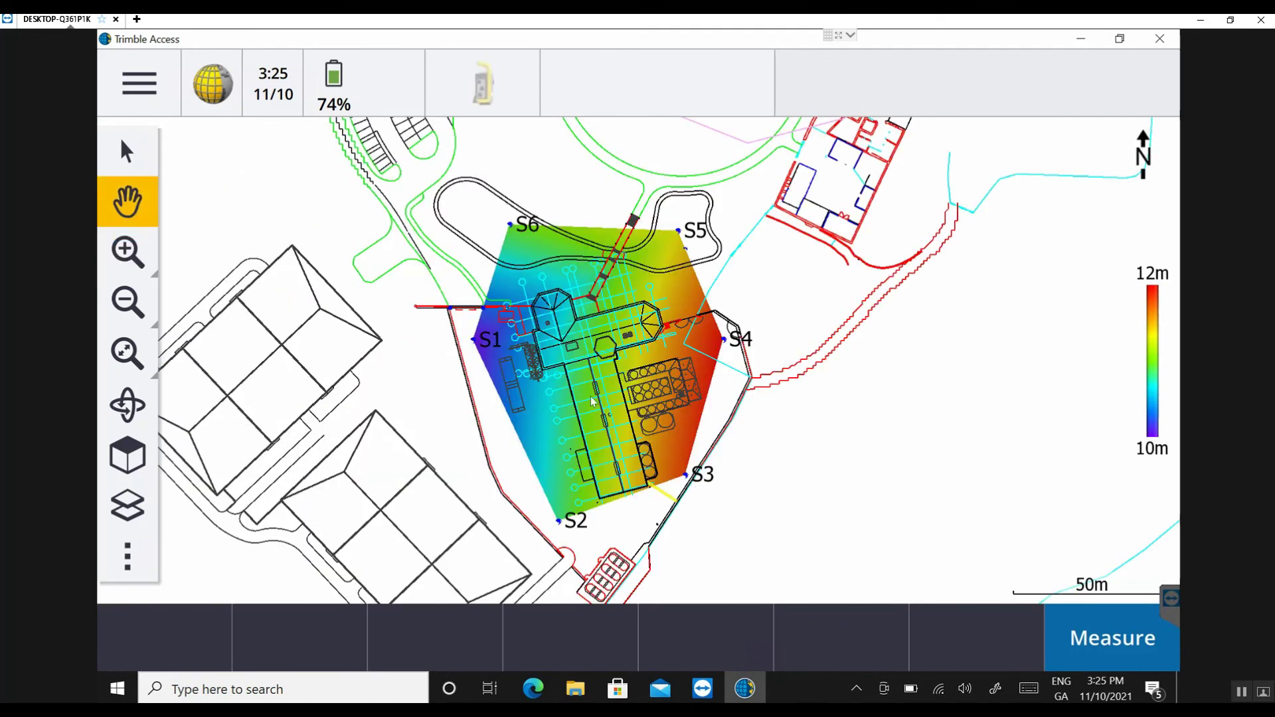